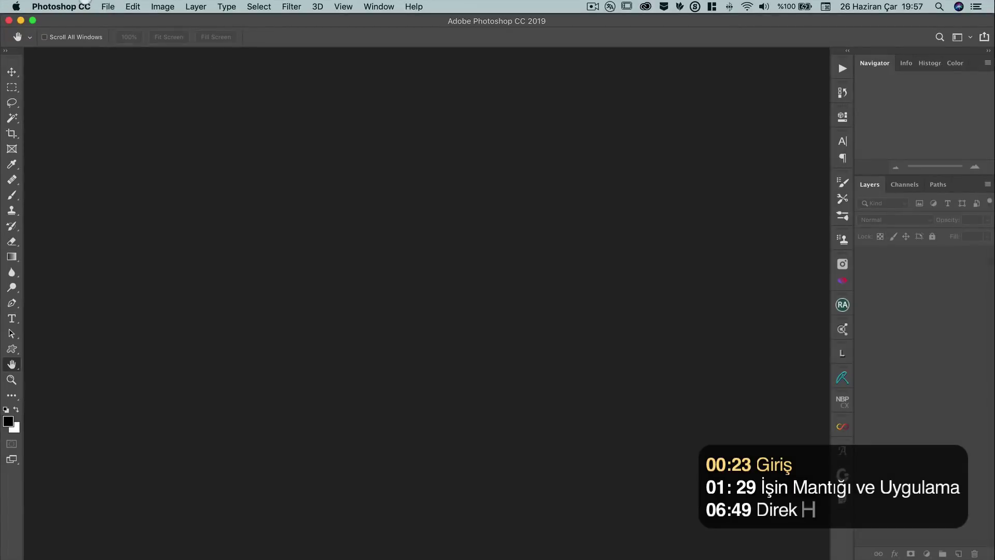
# - Open the Insta Tempalte, FotoAkademi.psd template and toggle the Bilgi layer's visibility off and on
pyautogui.click(110, 7)
pyautogui.click(120, 32)
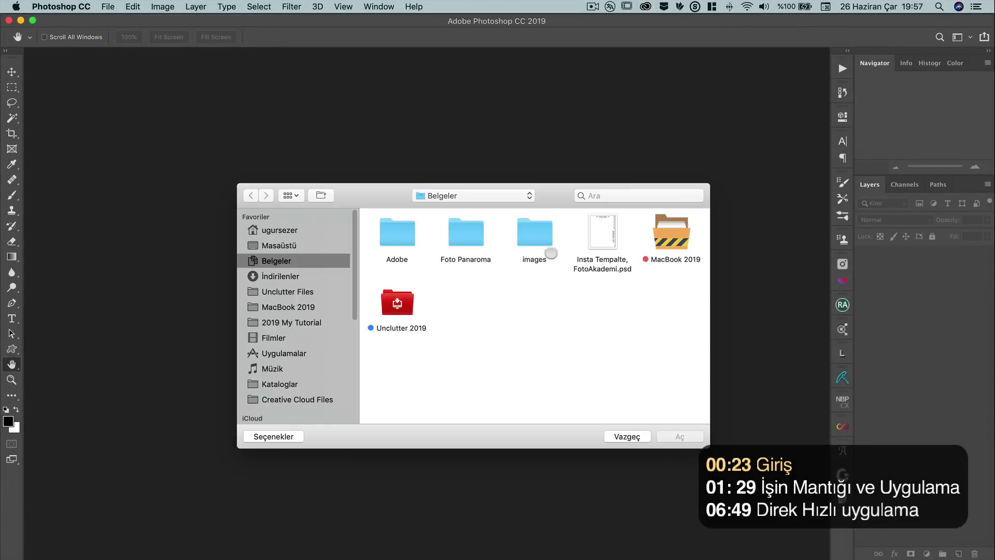
pyautogui.click(678, 430)
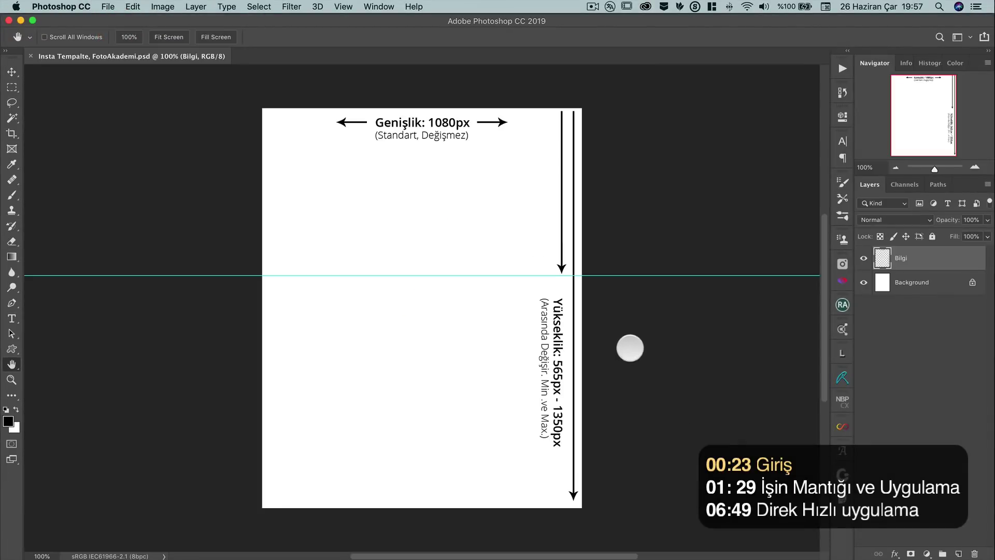
pyautogui.click(861, 258)
pyautogui.click(862, 258)
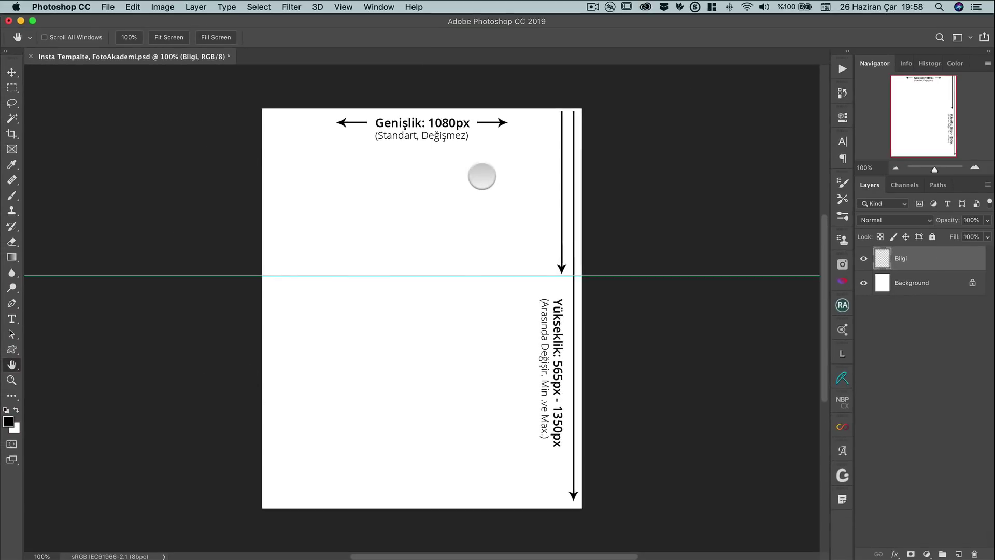
# - Crop-test the canvas height between 565 and 1350 px, leaving it 1350 px tall
pyautogui.press('c')
pyautogui.moveTo(421, 508); pyautogui.dragTo(435, 393)
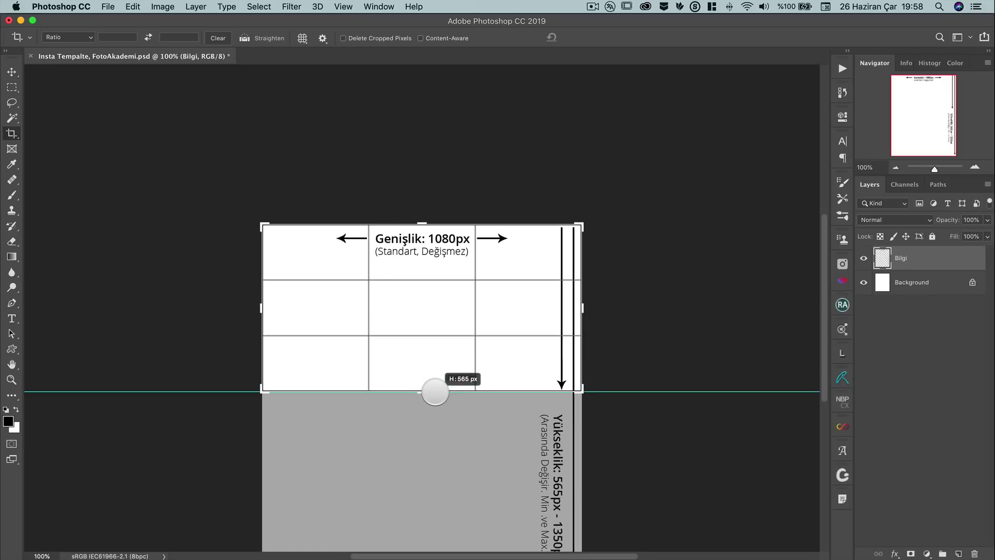
pyautogui.moveTo(434, 392); pyautogui.dragTo(429, 508)
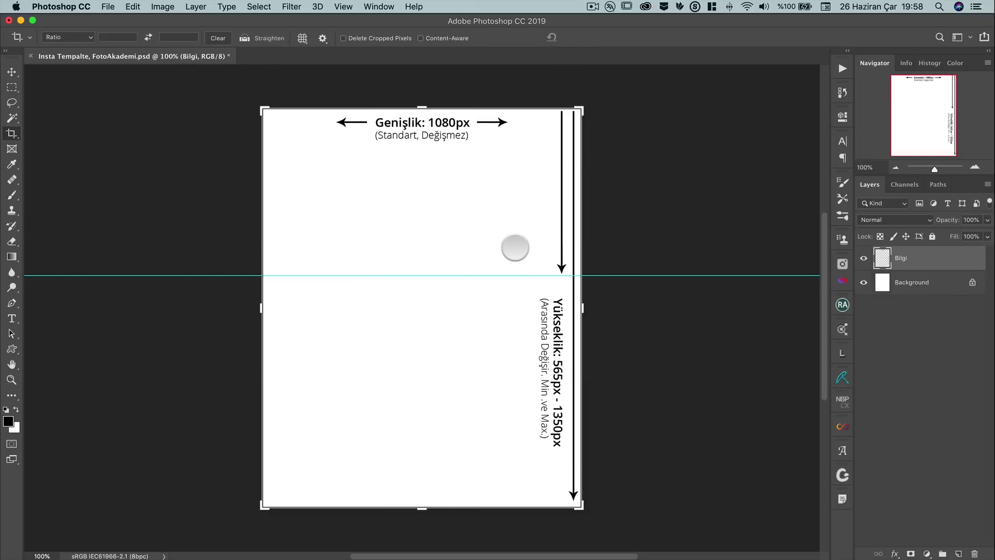
pyautogui.press('h')
pyautogui.moveTo(496, 288); pyautogui.dragTo(464, 295)
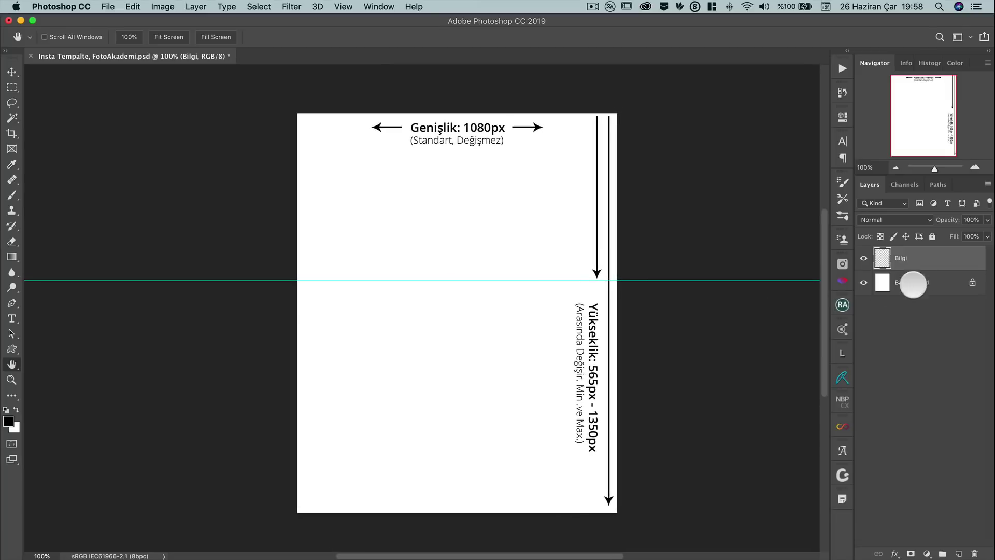
# - Delete the Bilgi annotation layer and drag the horizontal guide off the canvas
pyautogui.moveTo(915, 257); pyautogui.dragTo(974, 553)
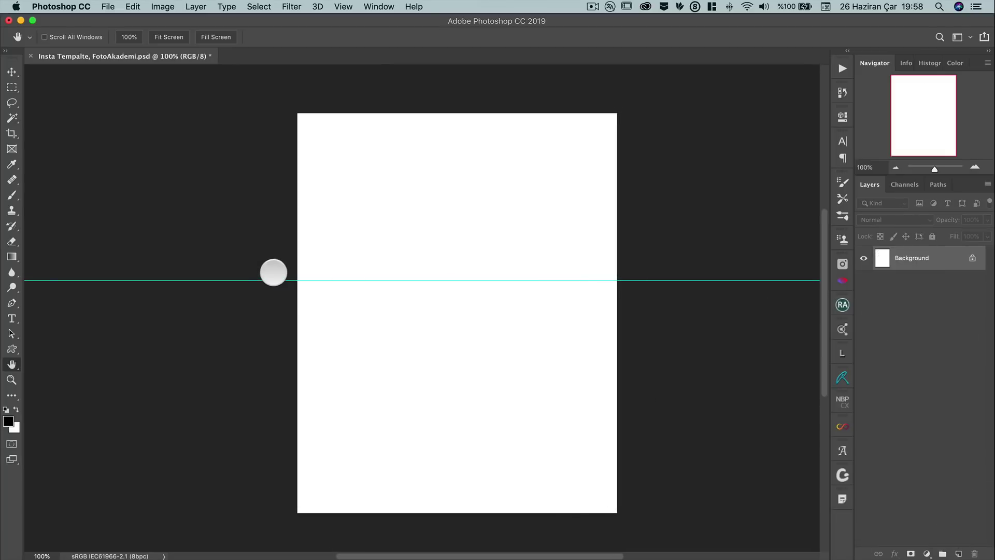
pyautogui.press('v')
pyautogui.moveTo(344, 266); pyautogui.dragTo(319, 271)
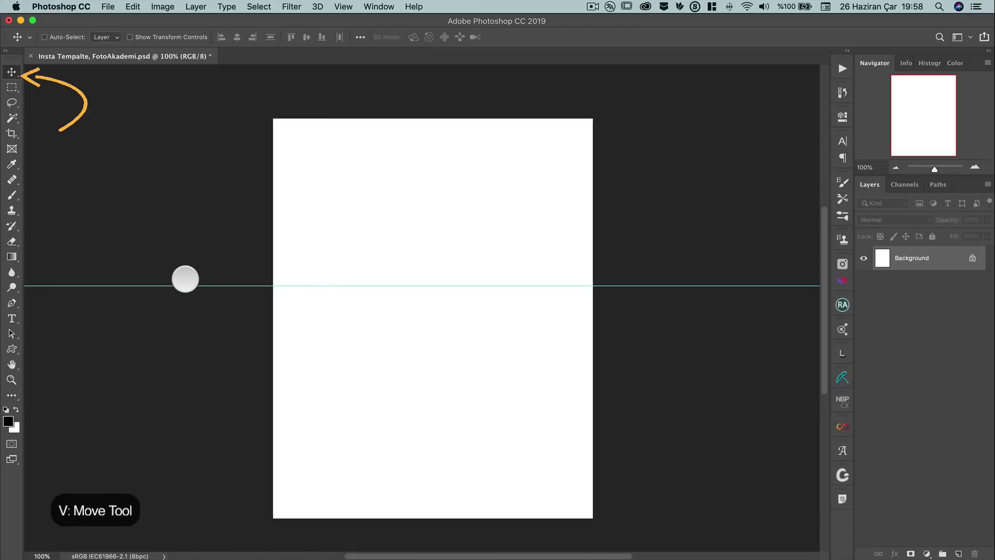
pyautogui.moveTo(186, 285); pyautogui.dragTo(223, 2)
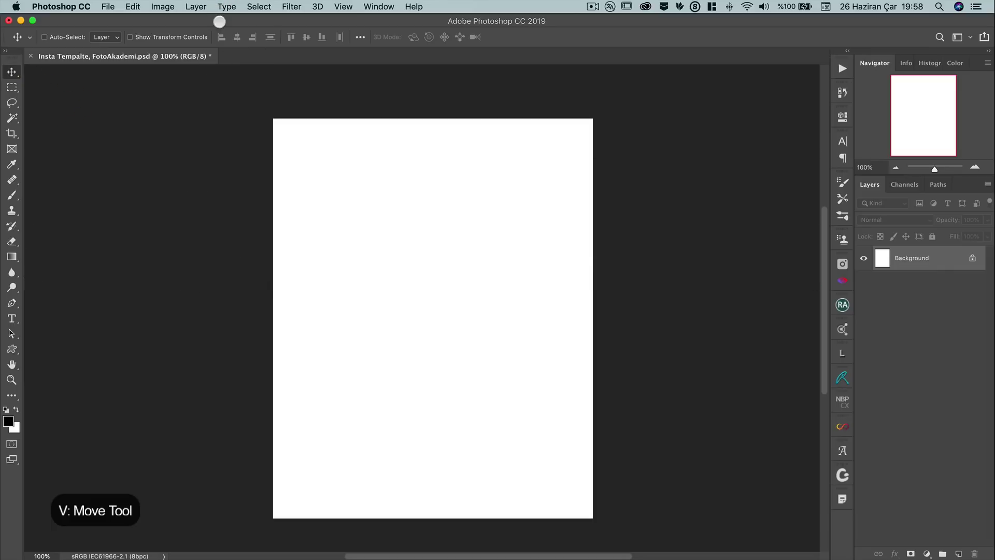
pyautogui.press('h')
pyautogui.scroll(-1, 413, 250)
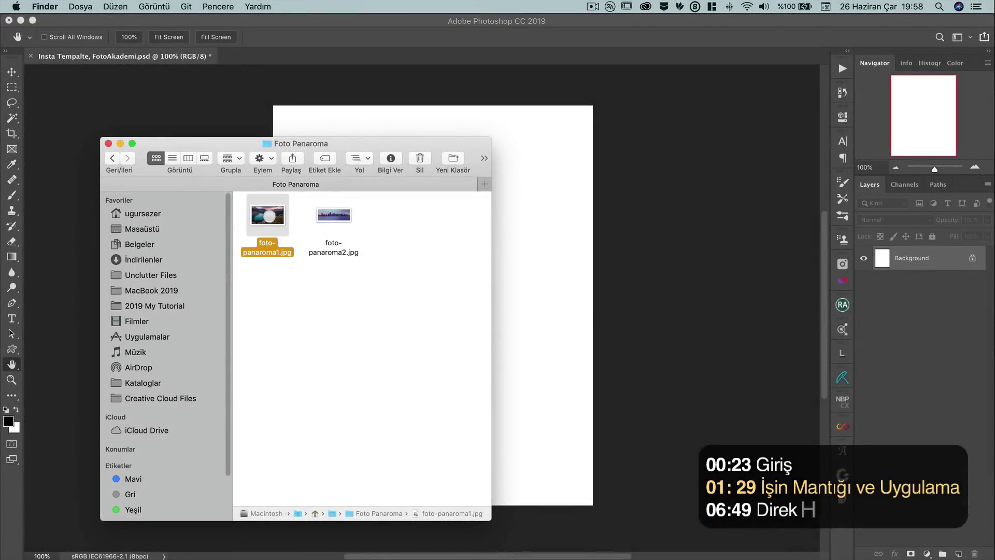
# - Place foto-panaroma1.jpg from Finder onto the canvas as a new layer and commit it
pyautogui.moveTo(269, 217)
pyautogui.mouseDown()
pyautogui.moveTo(574, 284)
pyautogui.moveTo(548, 175)
pyautogui.moveTo(556, 184)
pyautogui.mouseUp()
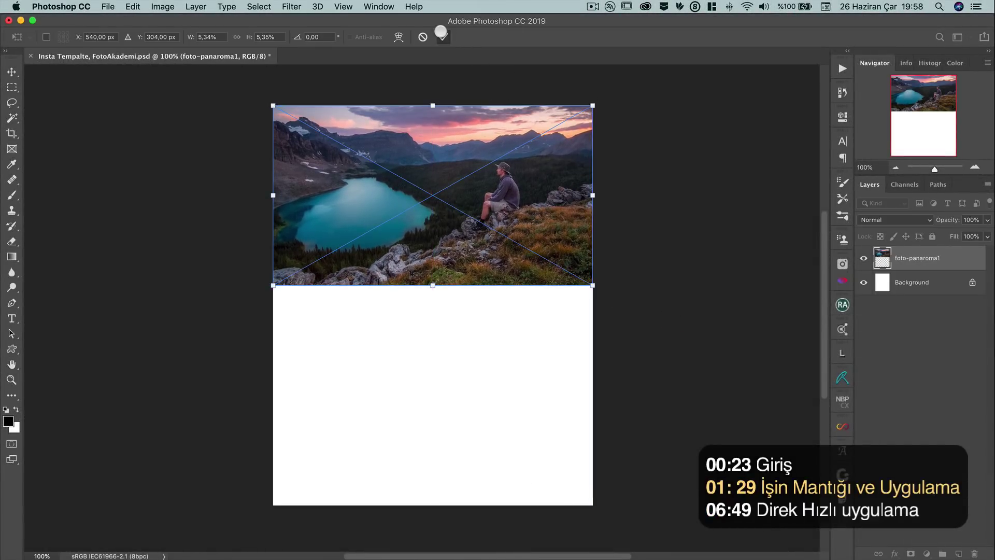
pyautogui.click(442, 37)
pyautogui.press('h')
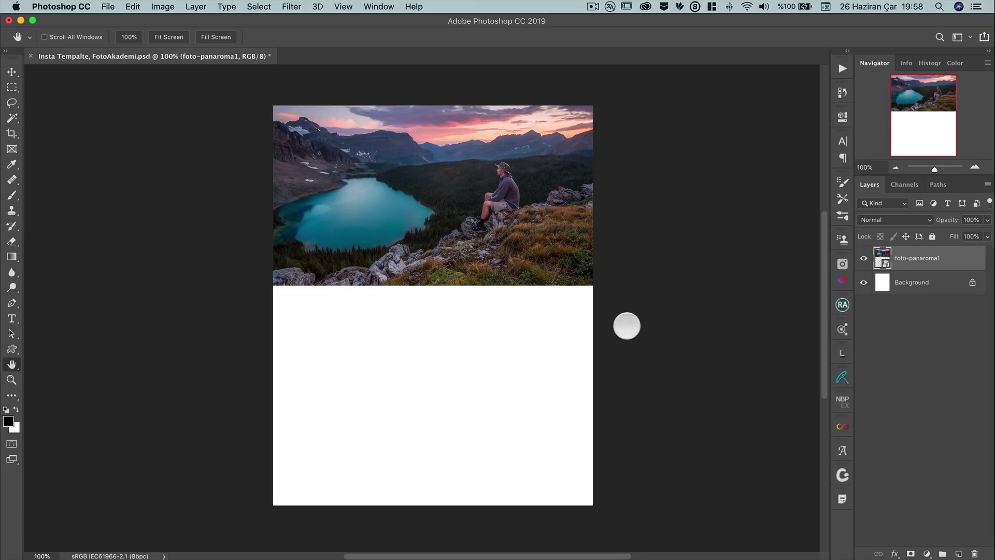
pyautogui.moveTo(622, 278); pyautogui.dragTo(603, 287)
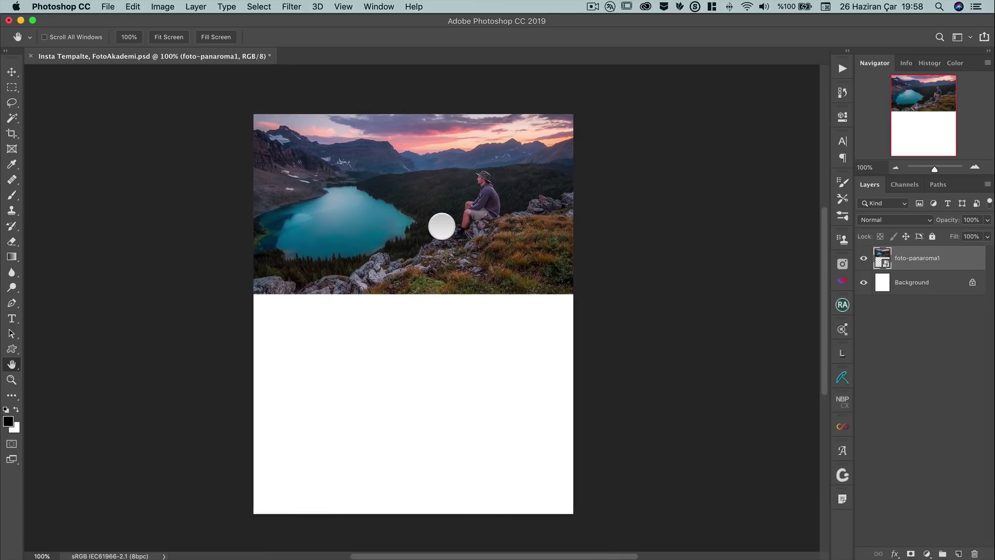
pyautogui.moveTo(443, 225); pyautogui.dragTo(344, 222)
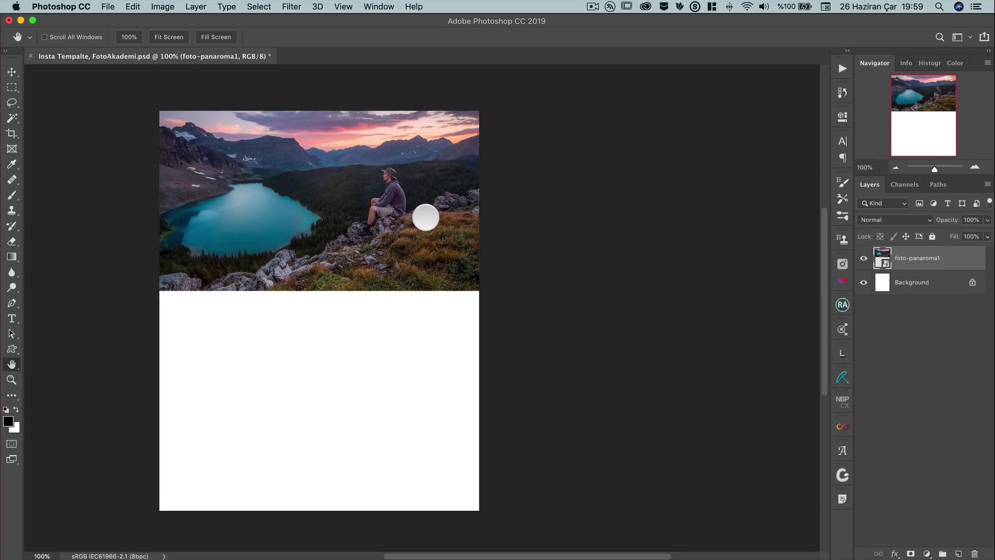
pyautogui.moveTo(334, 306); pyautogui.dragTo(294, 301)
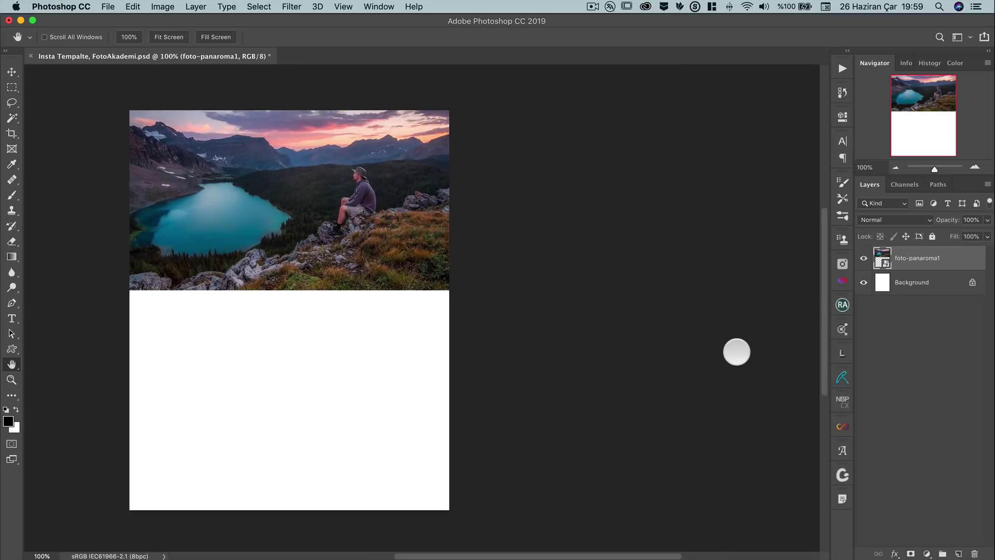
pyautogui.hscroll(-2, 462, 306)
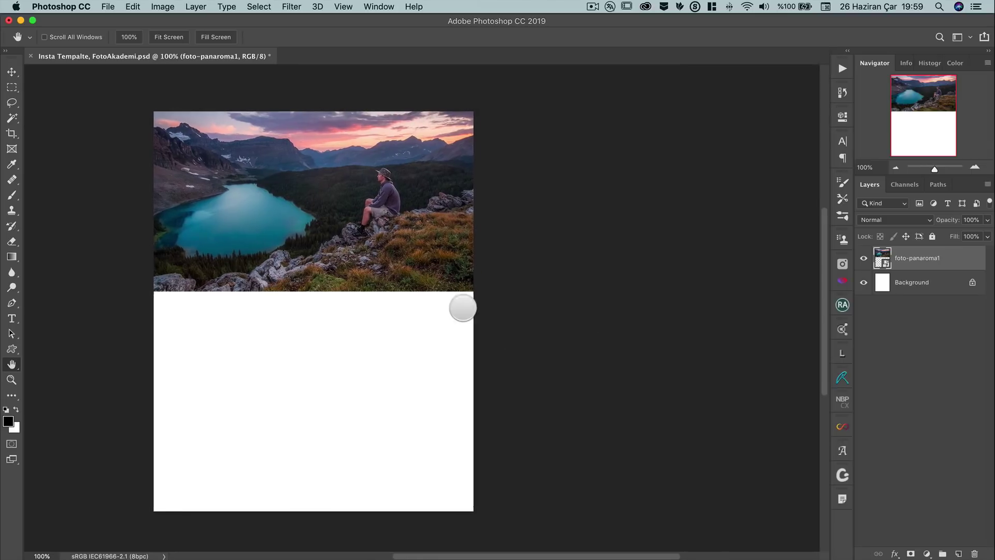
pyautogui.hscroll(-5, 445, 208)
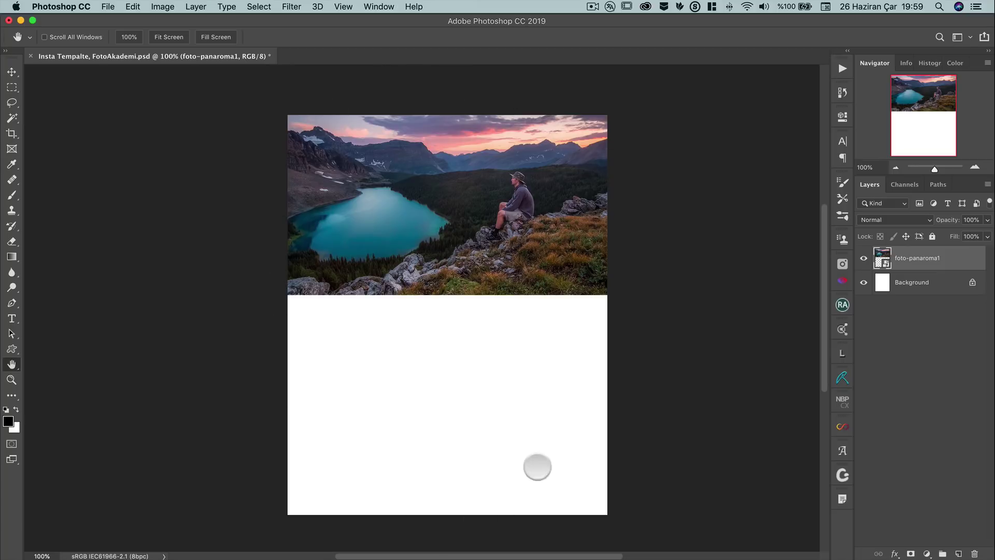
# - Set the canvas width to 3240 px (three times 1080) with height kept at 1350 px
pyautogui.click(161, 7)
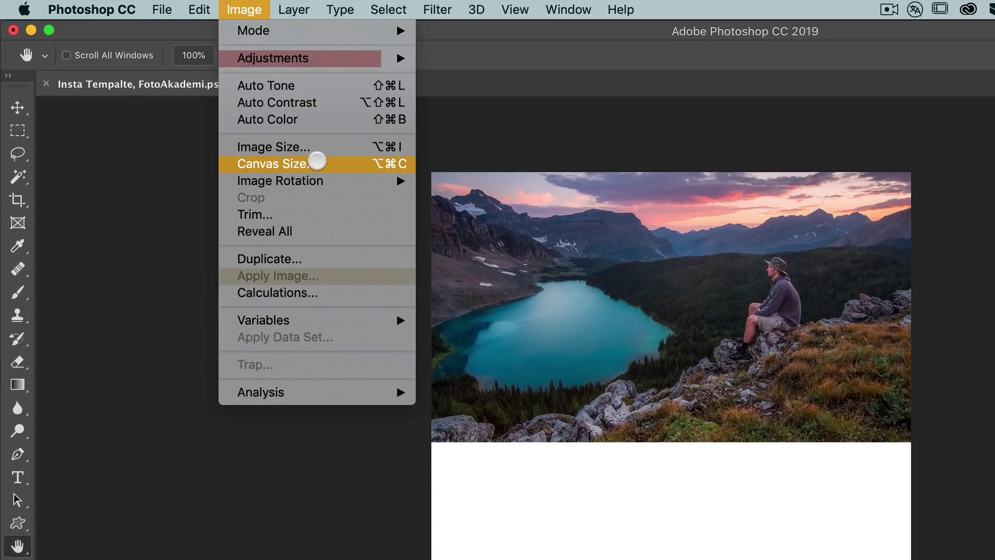
pyautogui.click(317, 163)
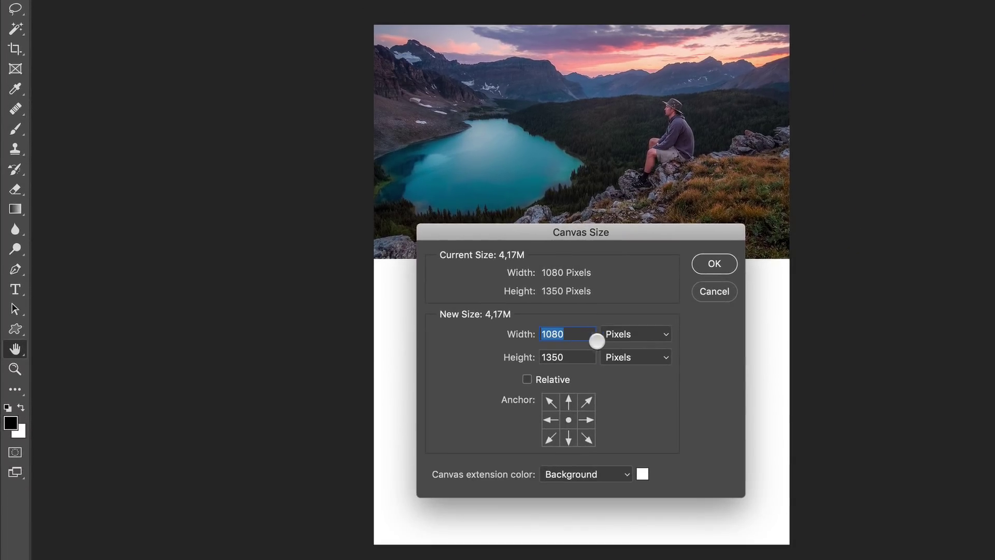
pyautogui.click(573, 330)
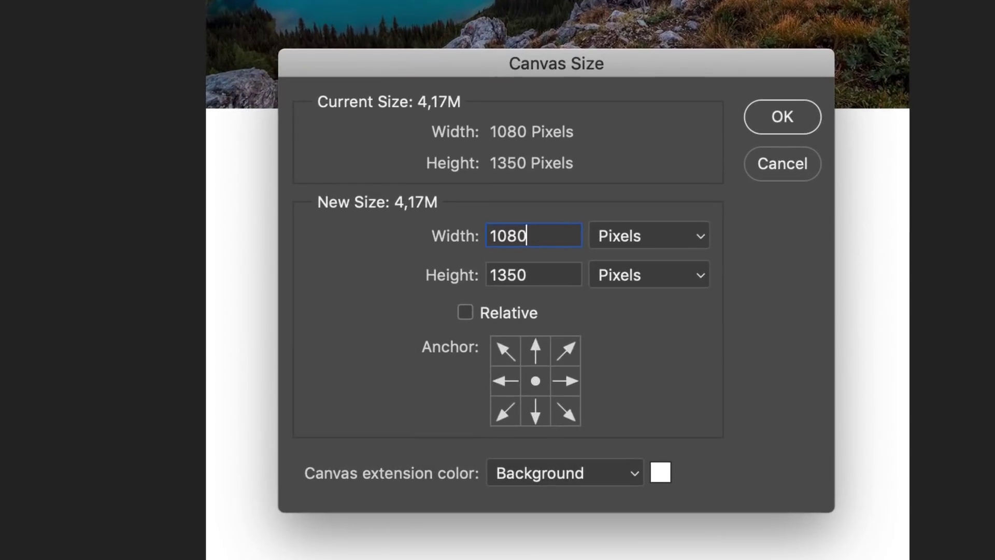
pyautogui.write('*3')
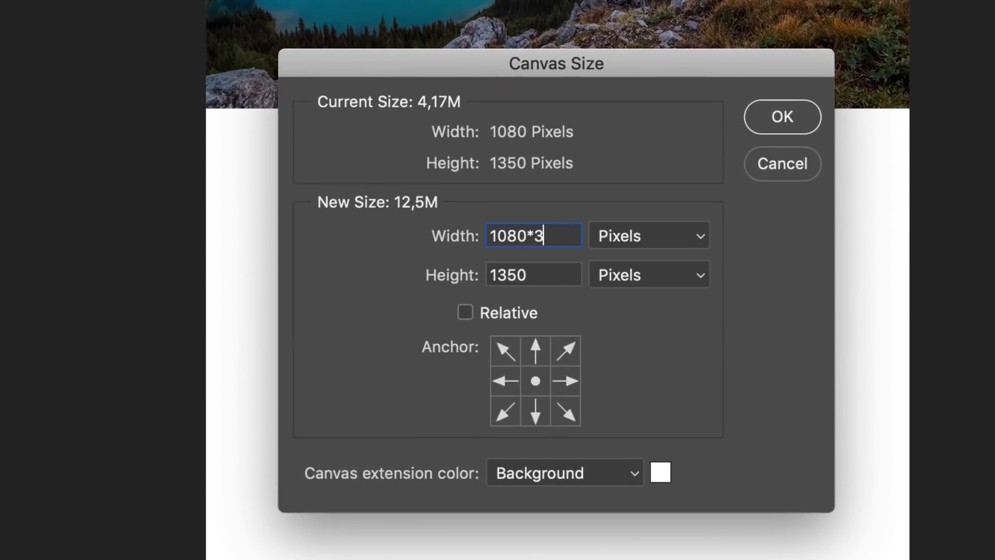
pyautogui.press('Tab')
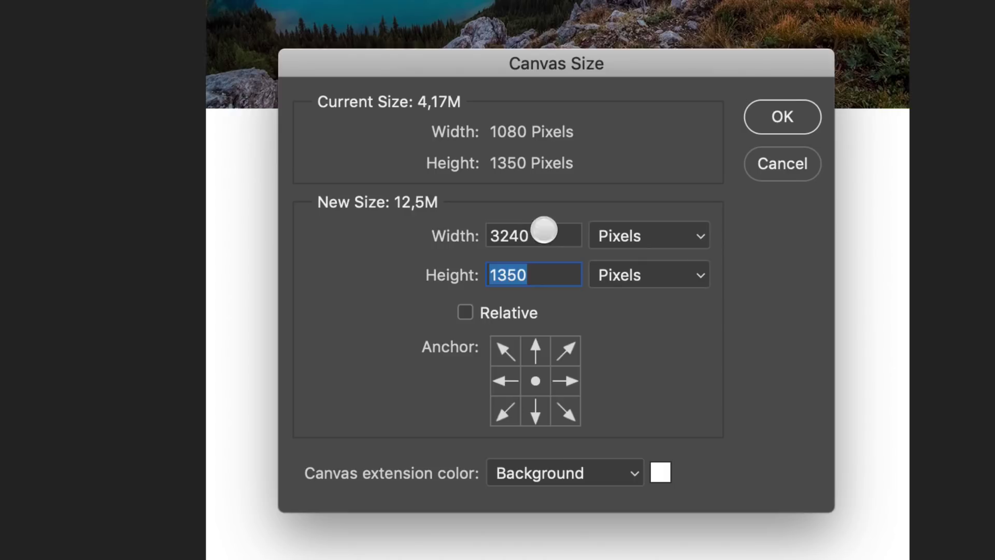
pyautogui.doubleClick(534, 234)
pyautogui.click(553, 235)
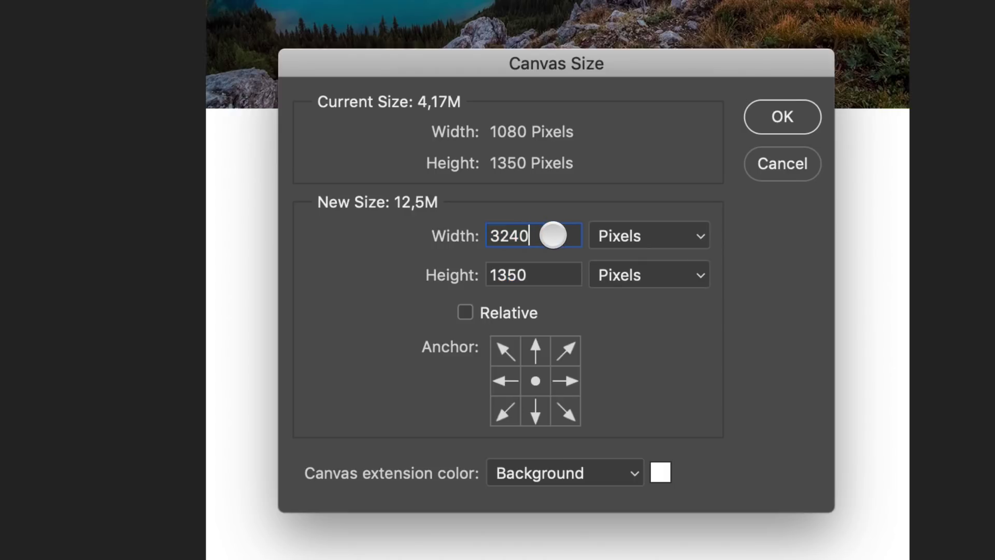
pyautogui.doubleClick(556, 269)
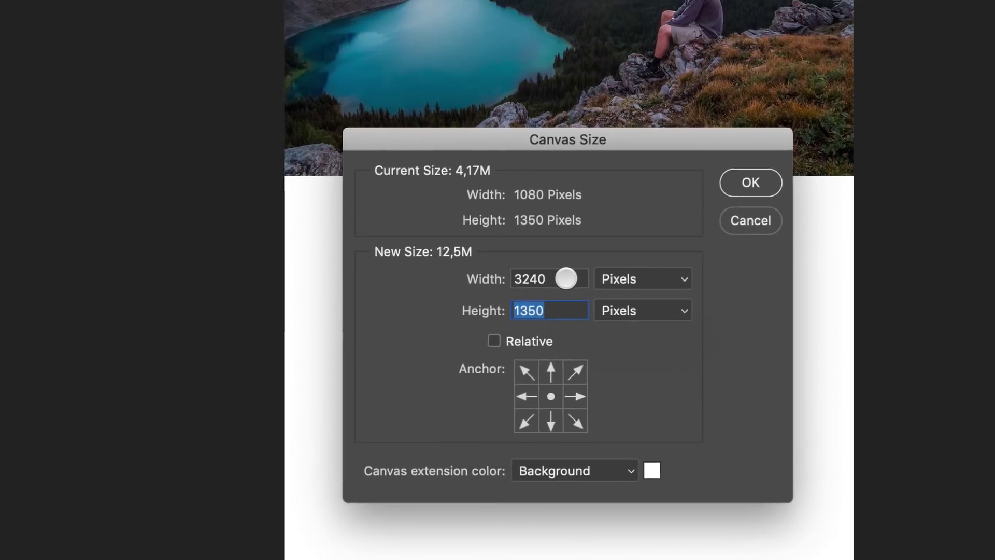
pyautogui.doubleClick(554, 237)
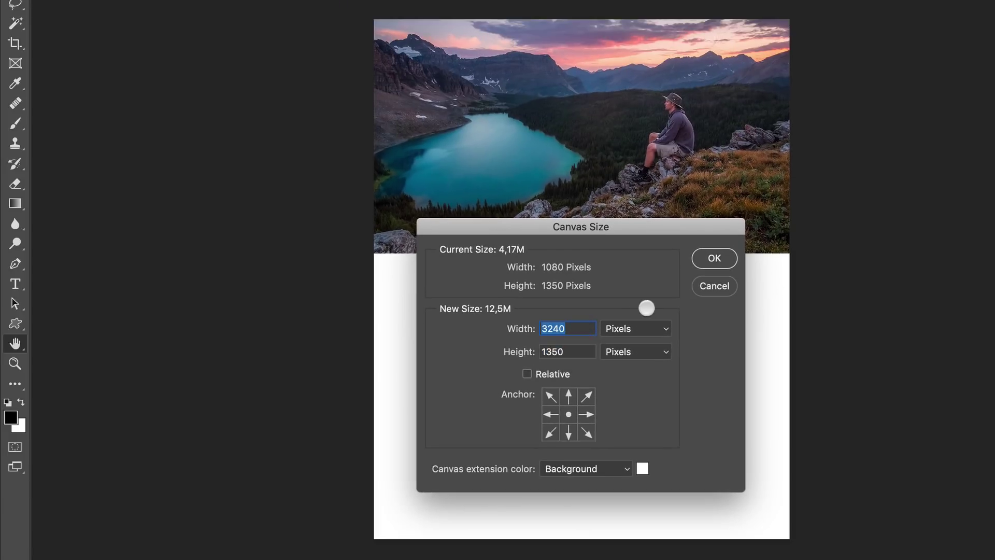
pyautogui.write('25')
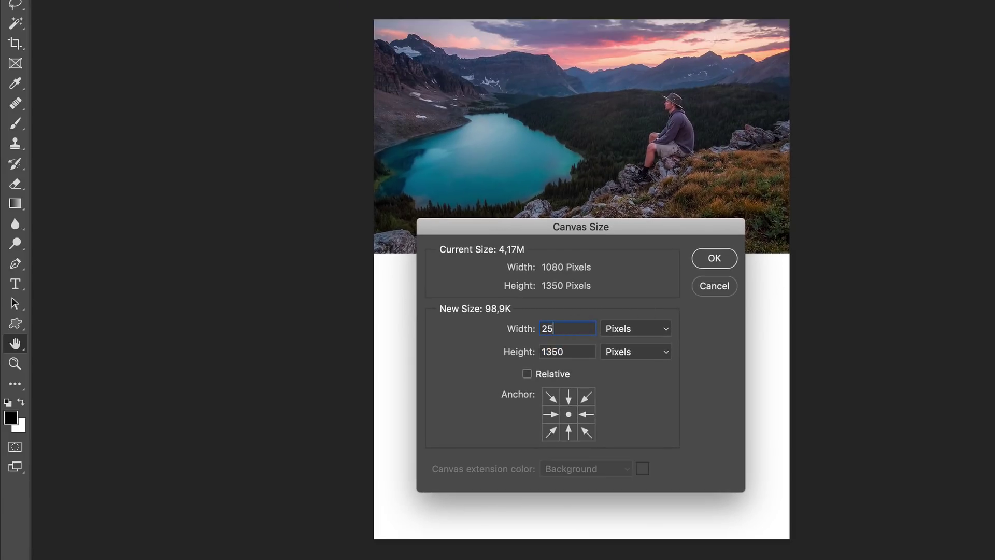
pyautogui.write('87')
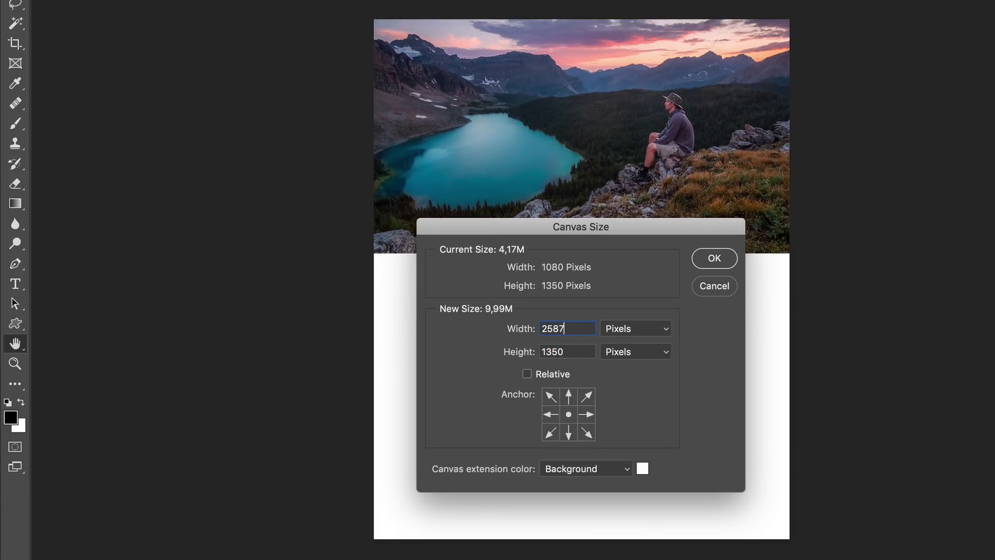
pyautogui.hotkey('ctrl', 'a')
pyautogui.write('1')
pyautogui.write('0')
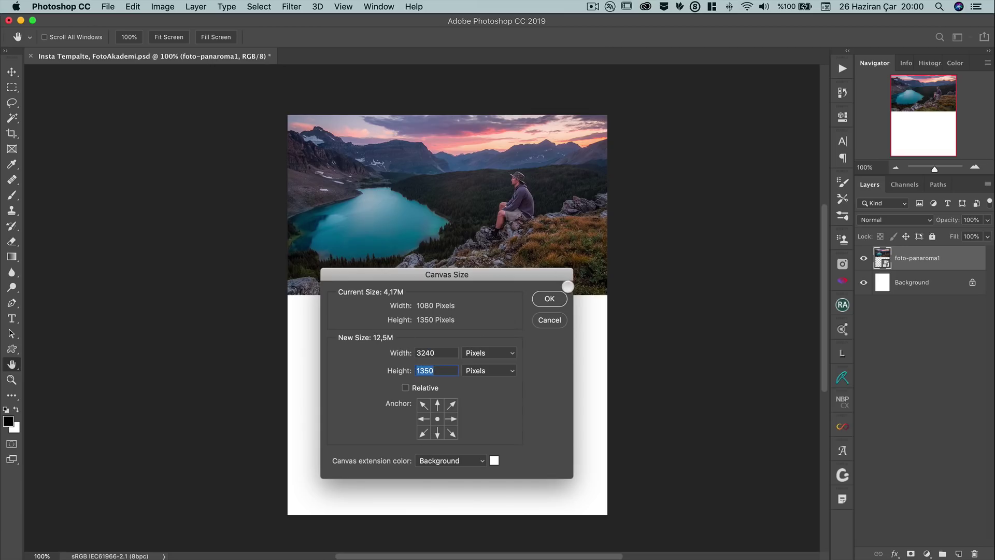
# - Apply the 3240 × 1350 px canvas size and view the widened canvas
pyautogui.click(549, 299)
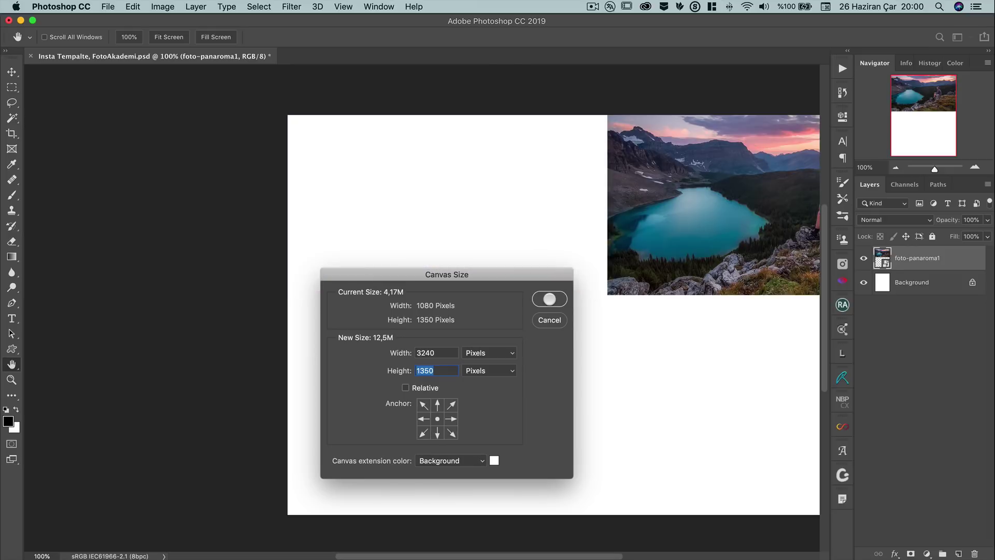
pyautogui.moveTo(599, 275); pyautogui.dragTo(314, 283)
pyautogui.scroll(-3, 313, 283)
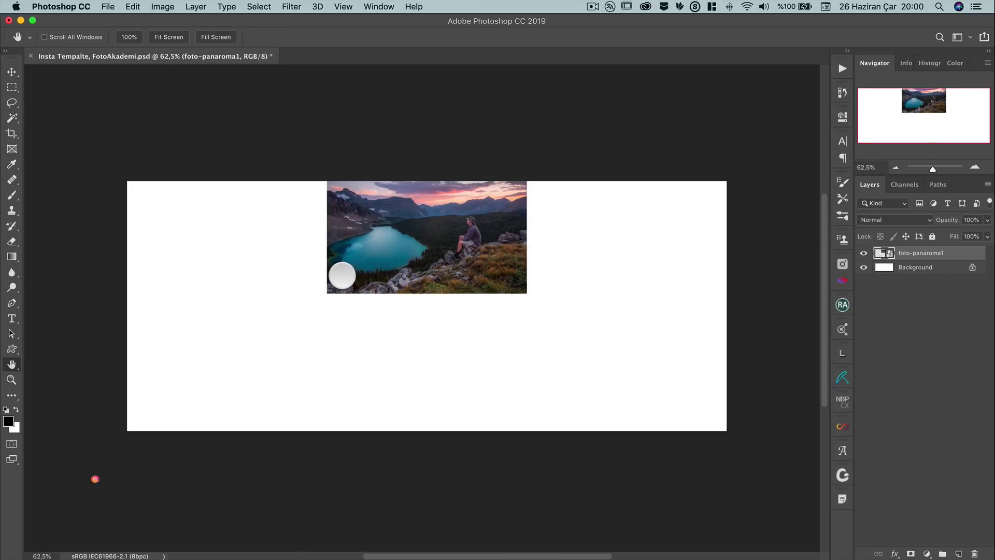
pyautogui.scroll(2, 388, 282)
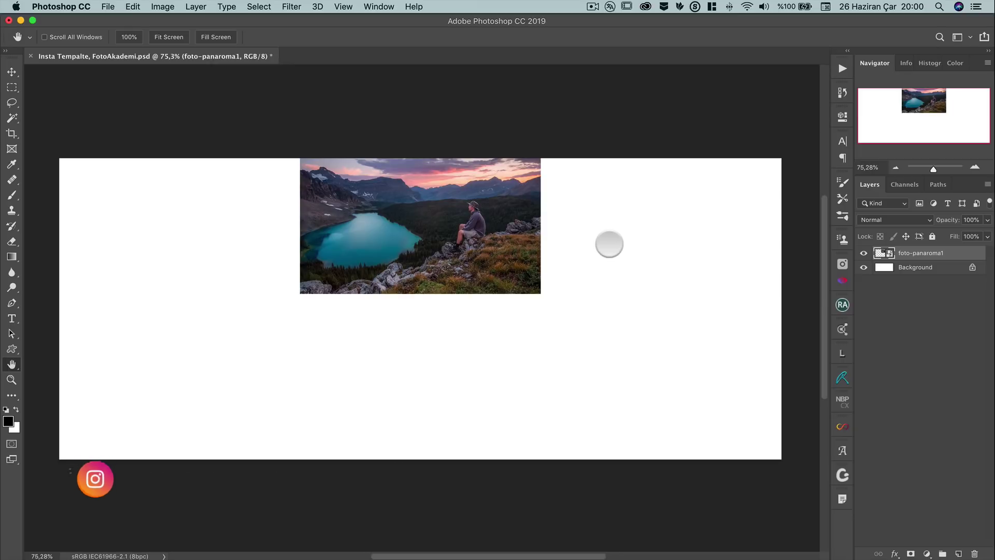
# - Scale and move the mountain lake photo to cover the entire widened canvas
pyautogui.hotkey('ctrl', 't')
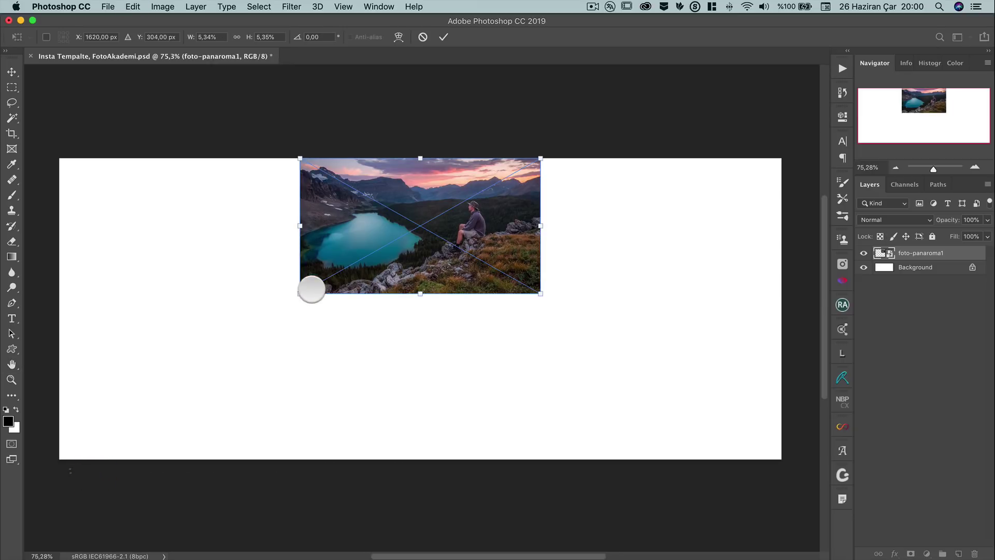
pyautogui.moveTo(300, 293)
pyautogui.mouseDown()
pyautogui.moveTo(146, 415)
pyautogui.moveTo(82, 506)
pyautogui.mouseUp()
pyautogui.moveTo(541, 437); pyautogui.dragTo(666, 506)
pyautogui.moveTo(646, 471); pyautogui.dragTo(669, 420)
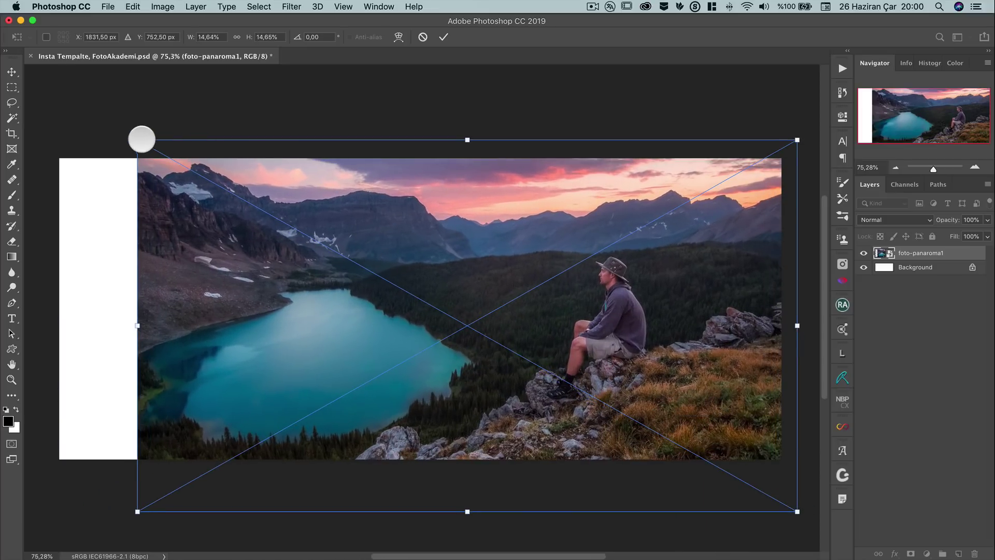
pyautogui.moveTo(143, 138); pyautogui.dragTo(50, 117)
pyautogui.moveTo(567, 260); pyautogui.dragTo(568, 289)
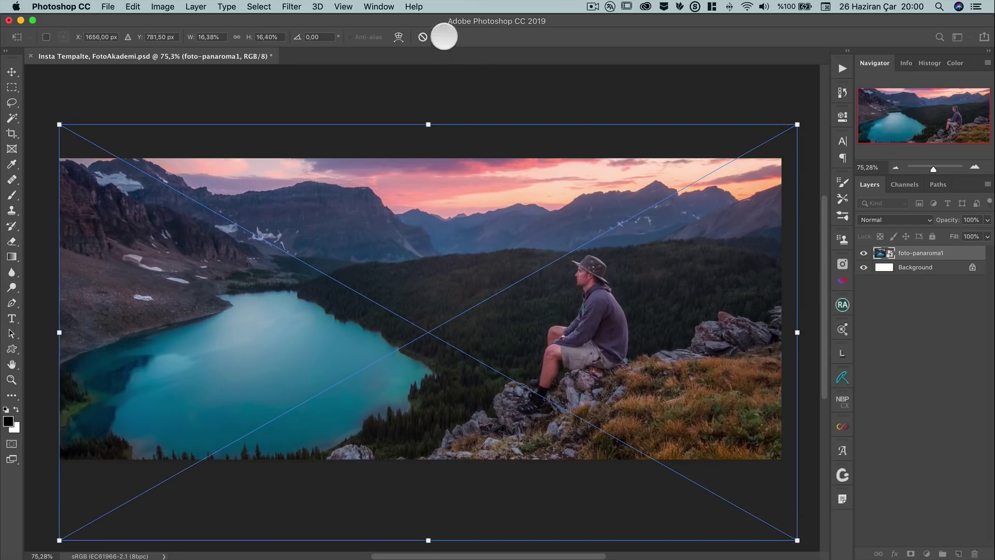
pyautogui.click(447, 37)
pyautogui.scroll(-1, 533, 145)
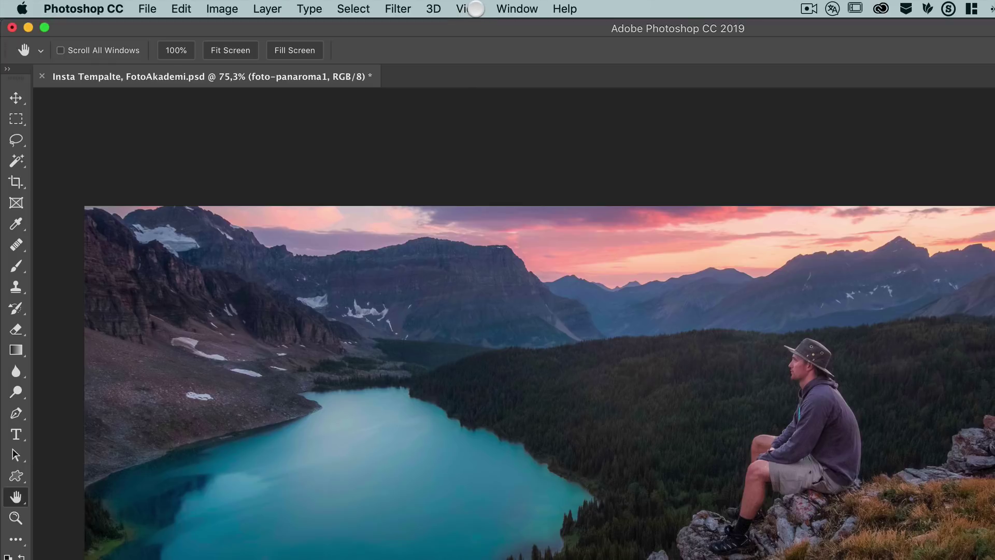
# - Add a New Guide Layout with 3 columns and no rows
pyautogui.click(475, 9)
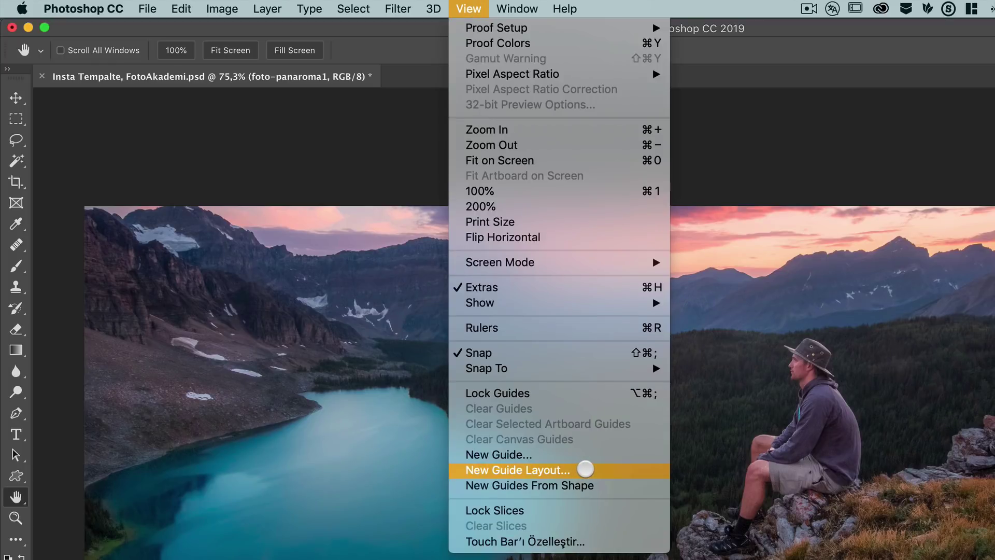
pyautogui.click(588, 468)
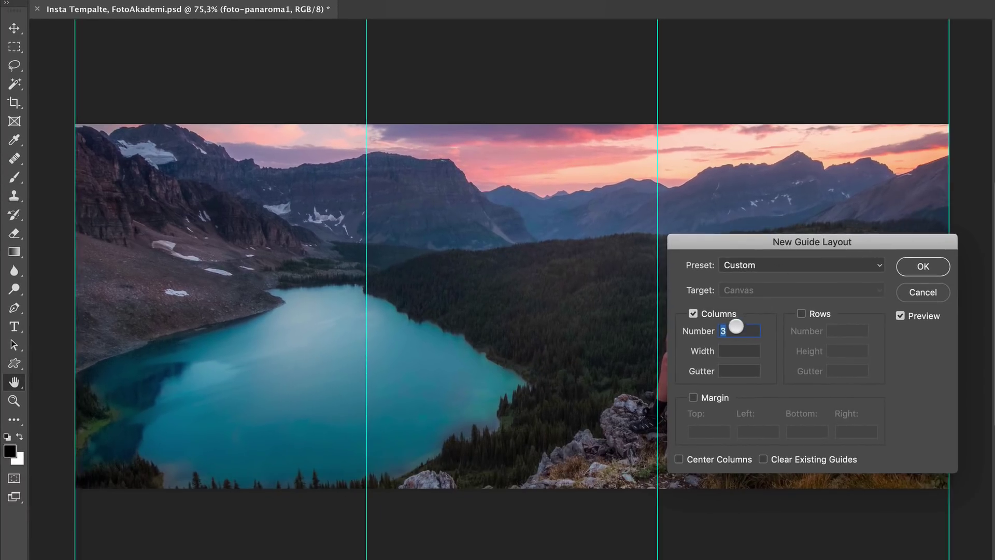
pyautogui.moveTo(792, 237); pyautogui.dragTo(782, 235)
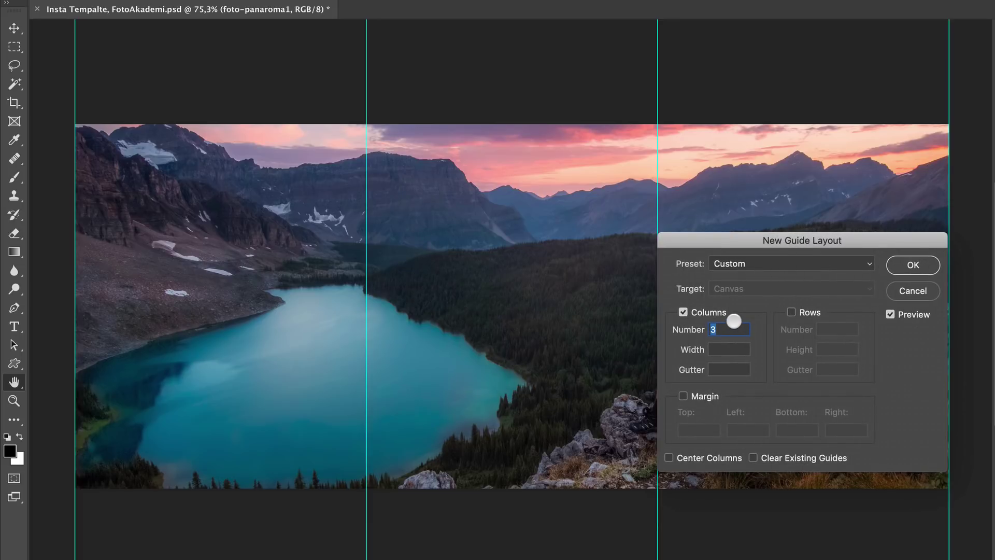
pyautogui.click(718, 311)
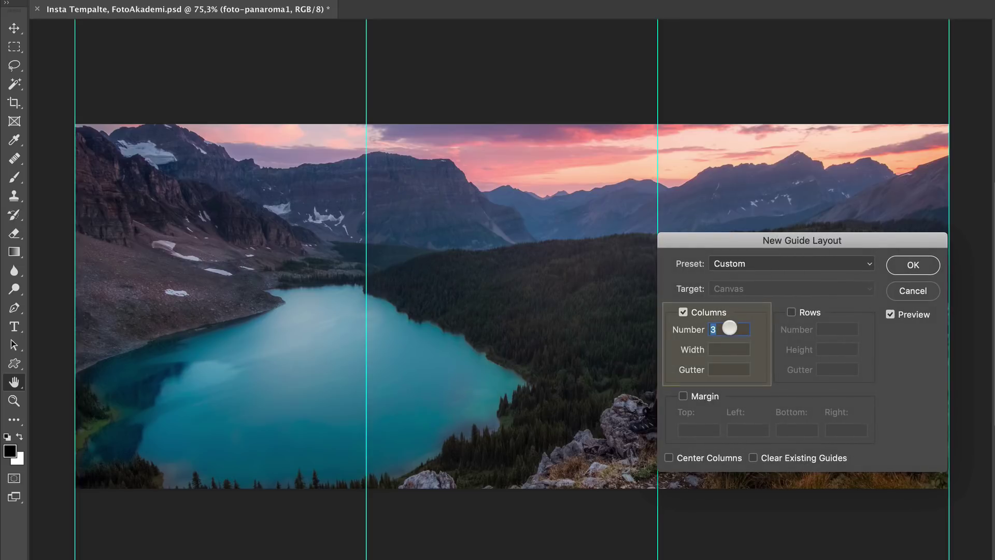
pyautogui.click(791, 311)
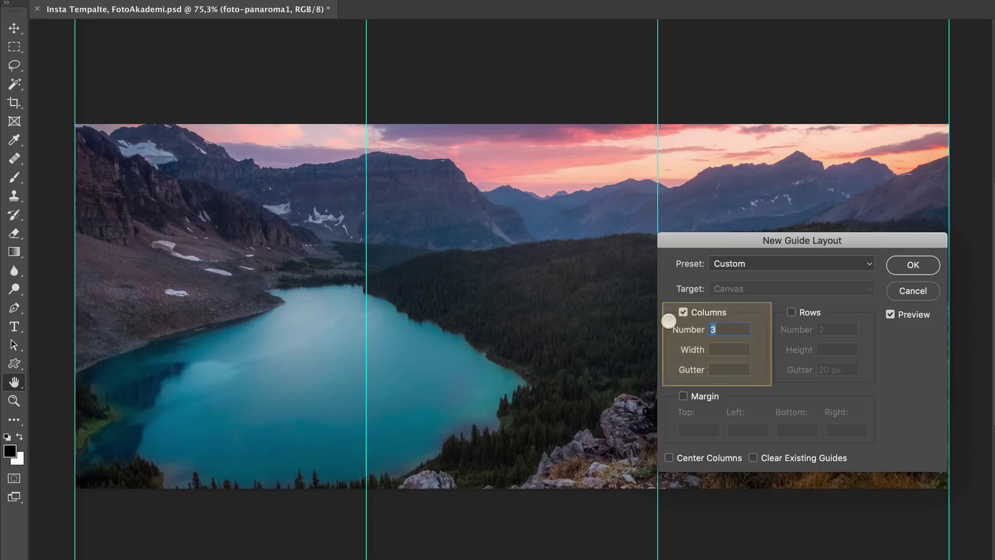
pyautogui.moveTo(797, 236); pyautogui.dragTo(812, 227)
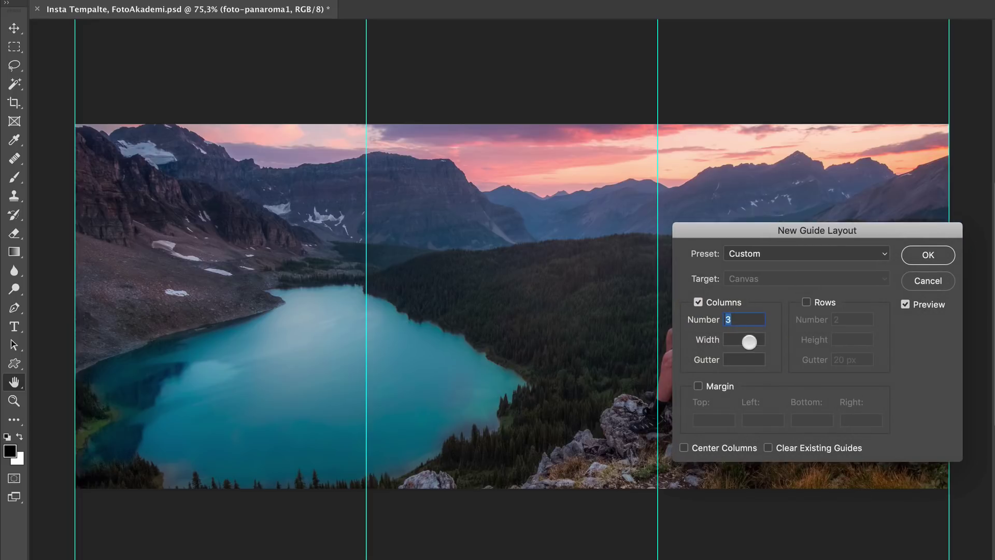
pyautogui.press('Tab')
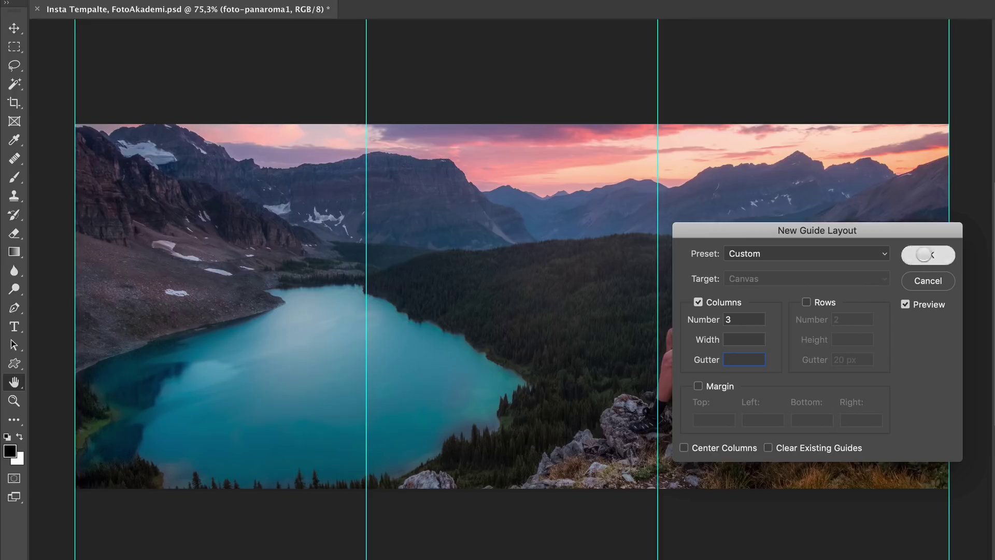
pyautogui.click(928, 255)
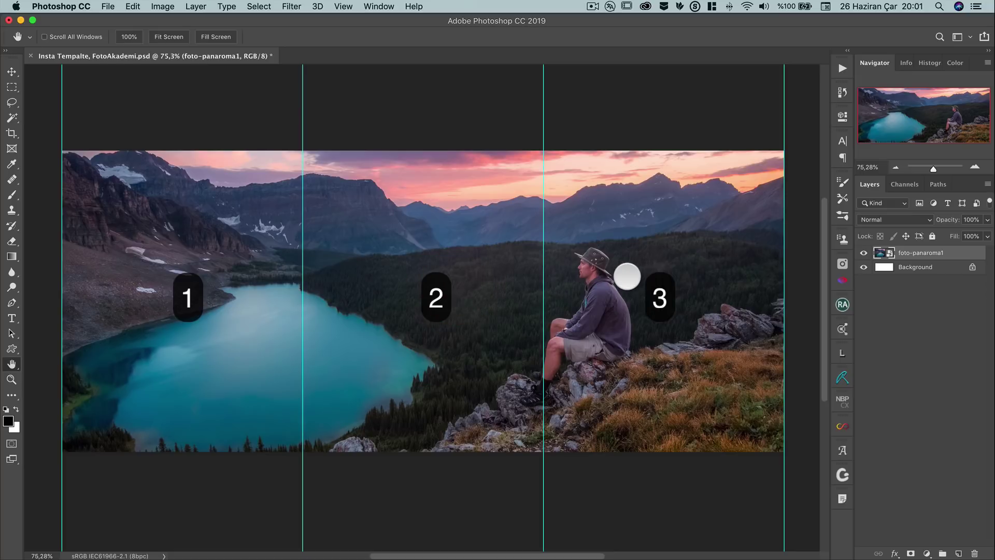
# - Transform the photo so its right edge meets the last guide, moving it lower
pyautogui.hotkey('ctrl', 't')
pyautogui.hotkey('ctrl', '0')
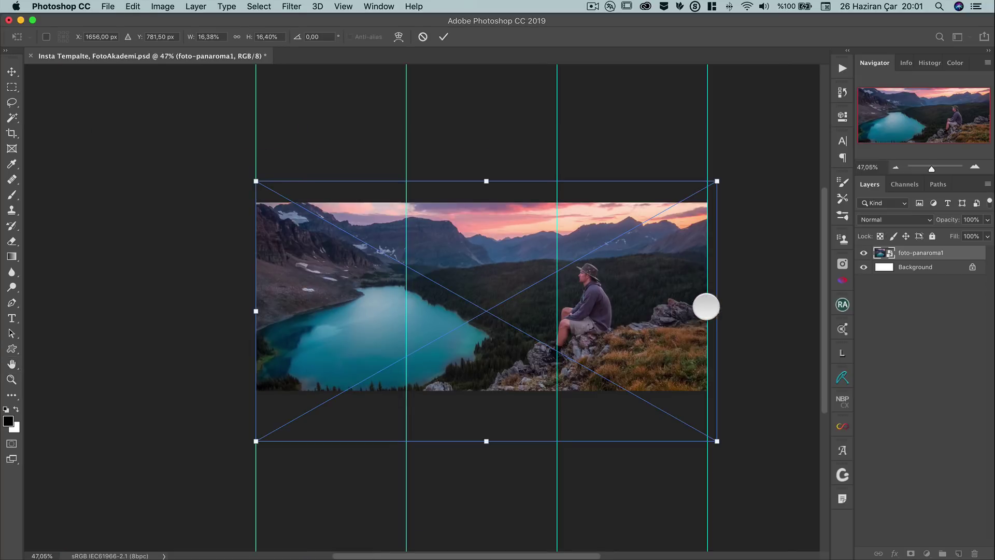
pyautogui.moveTo(710, 310); pyautogui.dragTo(709, 309)
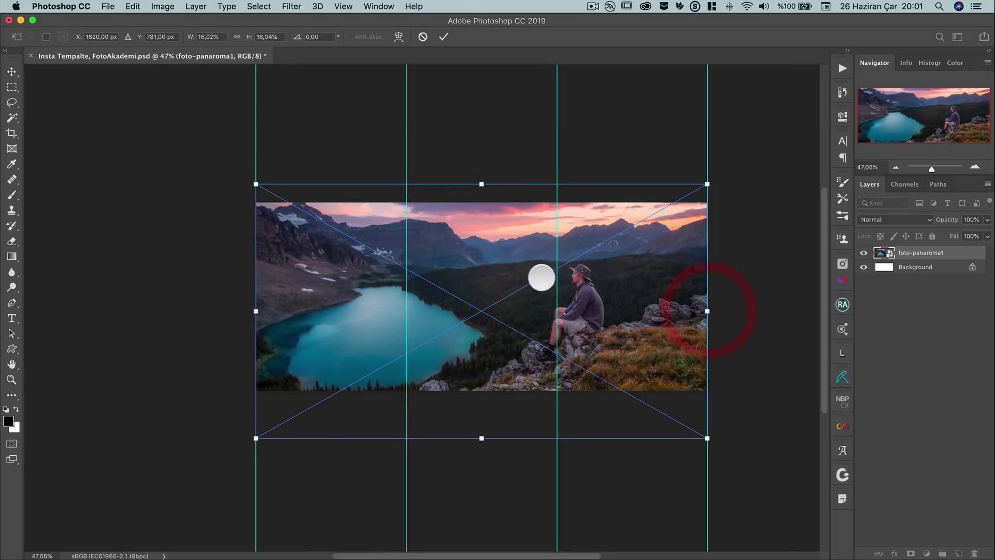
pyautogui.moveTo(542, 275); pyautogui.dragTo(544, 295)
pyautogui.hotkey('ctrl', '0')
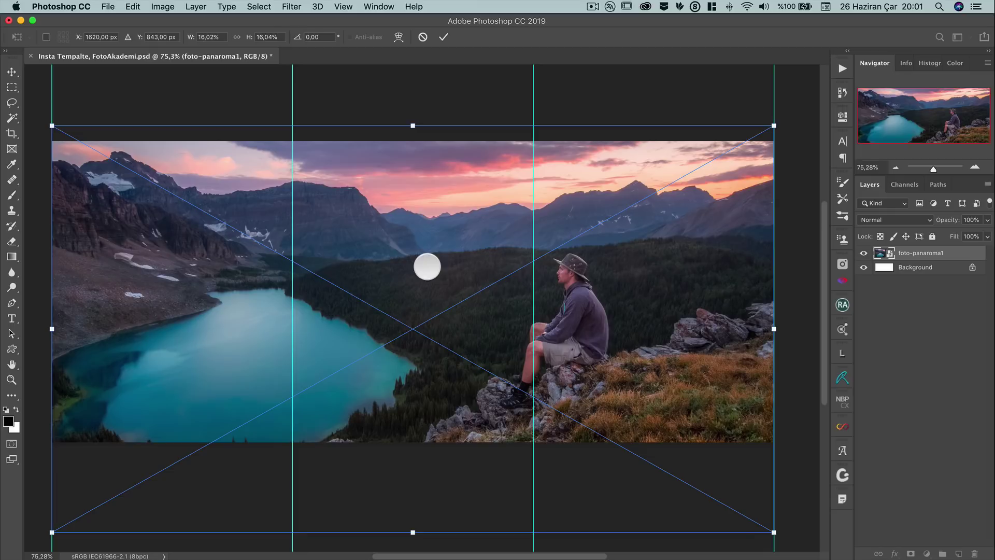
# - Flip the photo horizontally and enlarge it to fill all three columns
pyautogui.rightClick(432, 253)
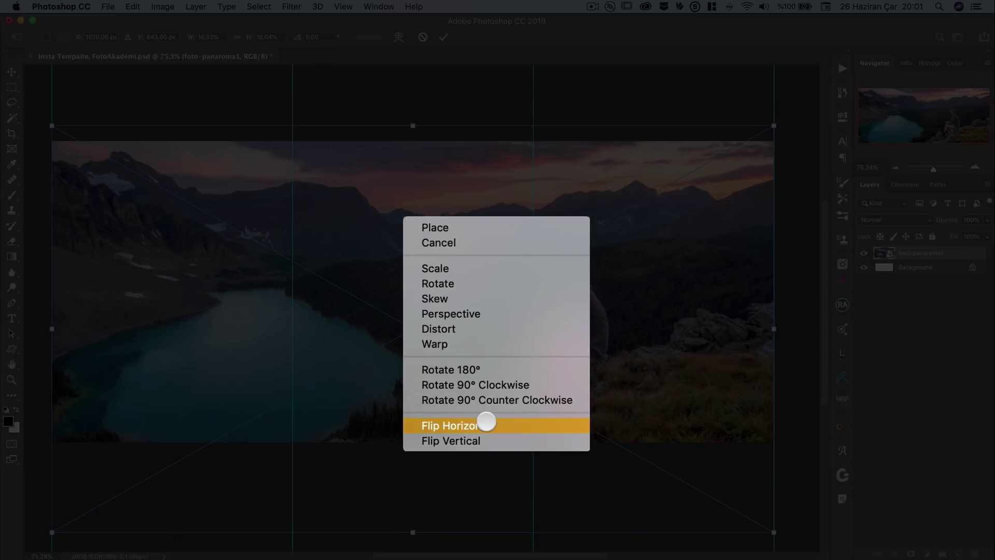
pyautogui.click(486, 422)
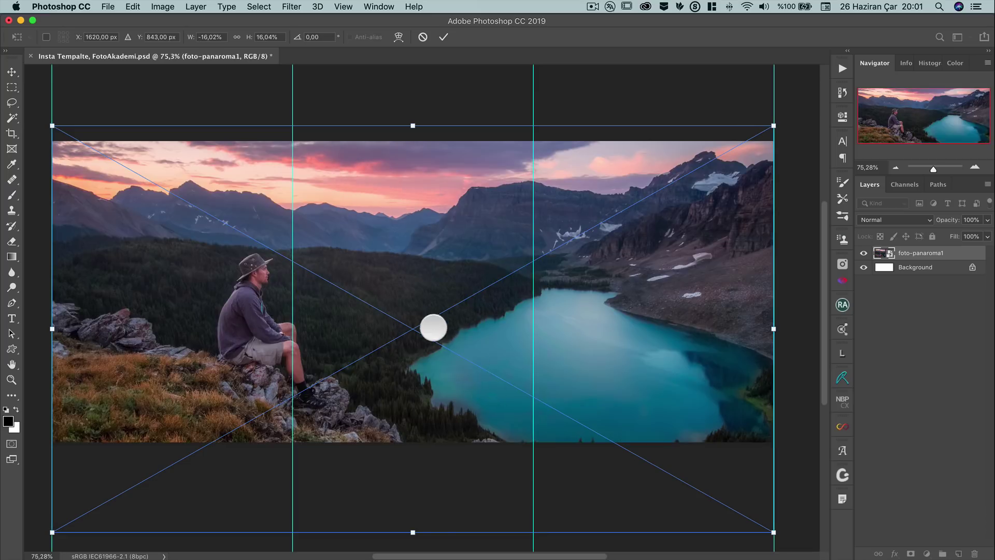
pyautogui.scroll(-3, 433, 326)
pyautogui.moveTo(198, 205); pyautogui.dragTo(138, 171)
pyautogui.moveTo(506, 339); pyautogui.dragTo(539, 359)
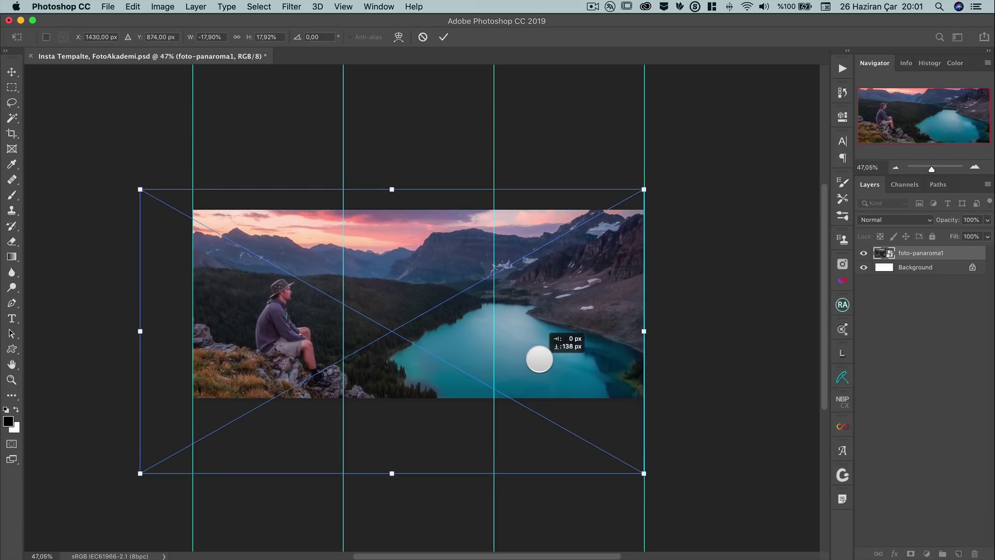
pyautogui.moveTo(136, 185); pyautogui.dragTo(129, 178)
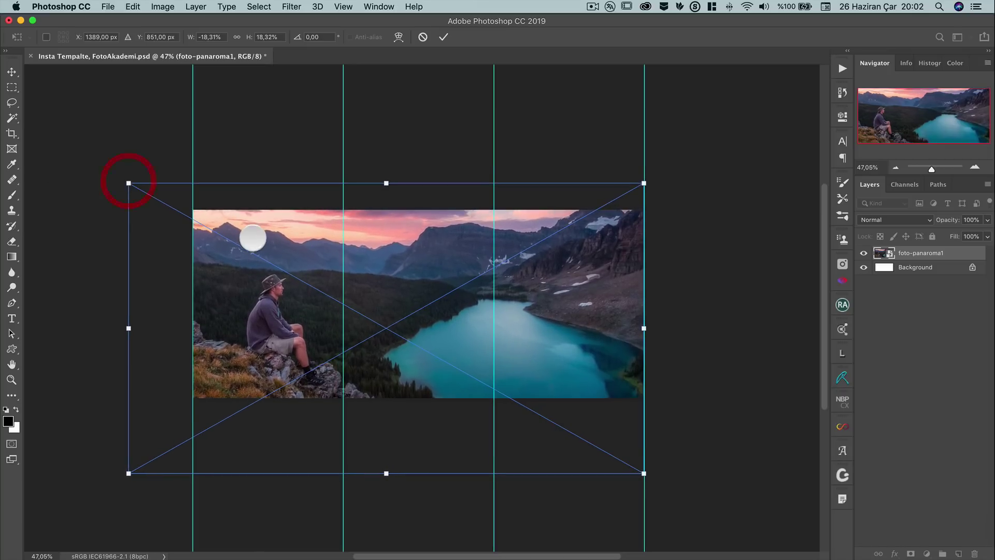
pyautogui.moveTo(251, 233); pyautogui.dragTo(254, 247)
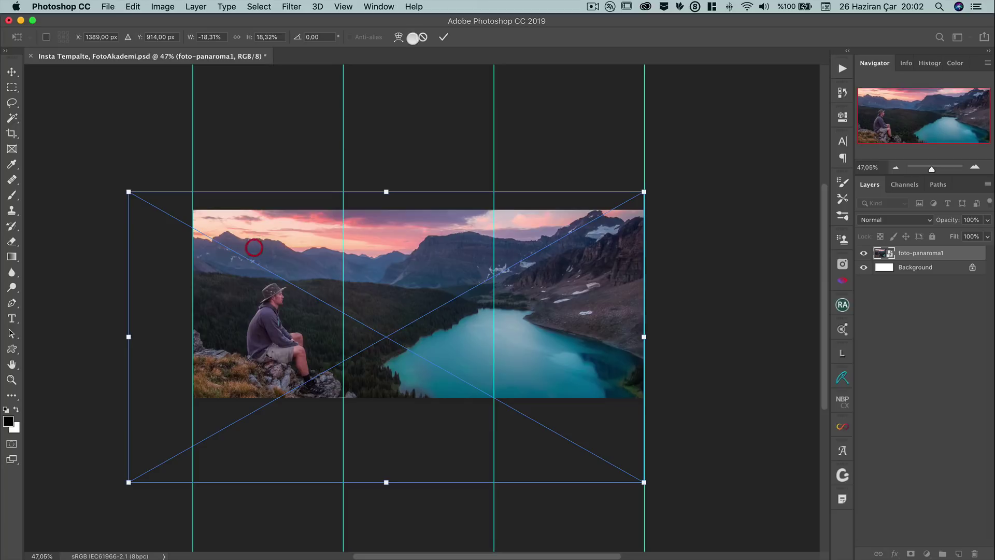
pyautogui.click(438, 37)
pyautogui.scroll(3, 382, 293)
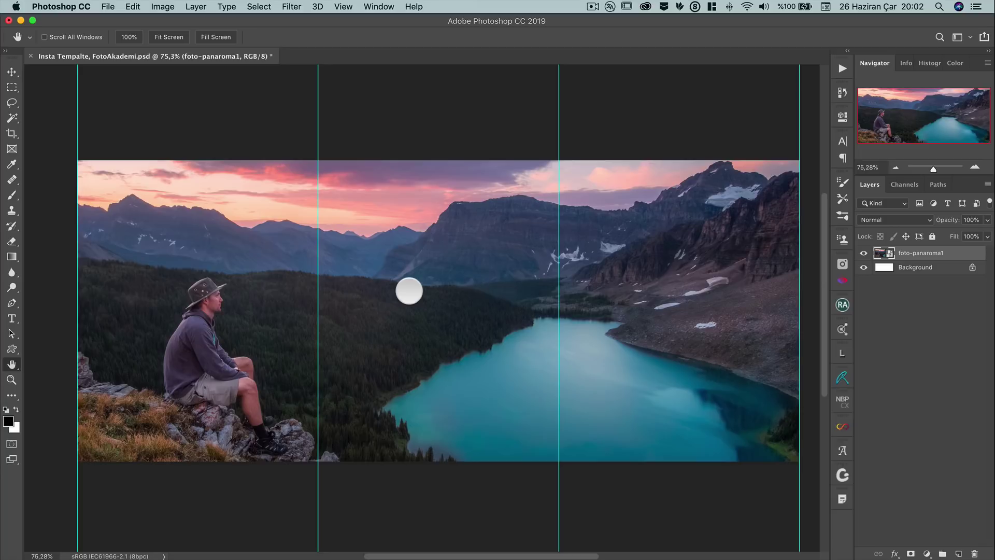
pyautogui.moveTo(409, 291); pyautogui.dragTo(277, 275)
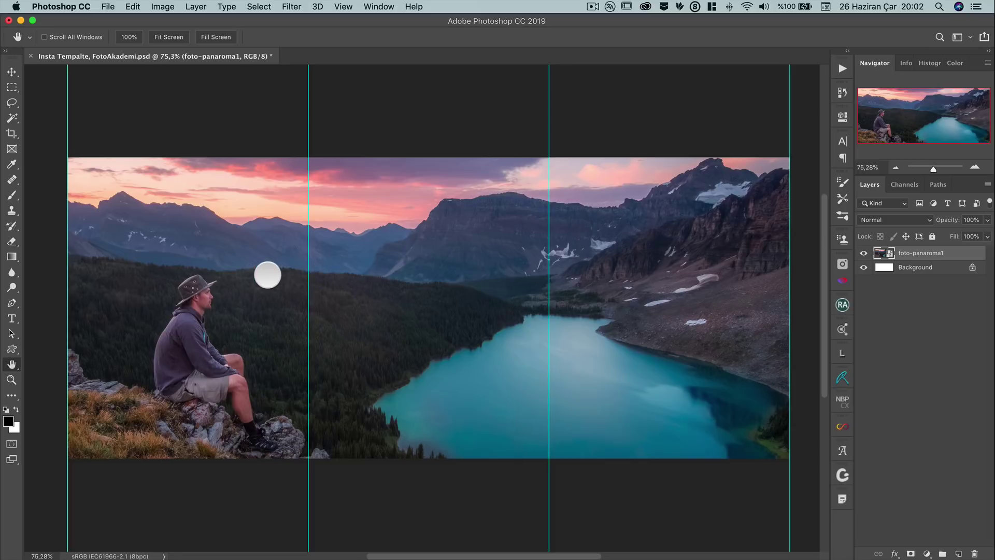
pyautogui.moveTo(703, 265); pyautogui.dragTo(699, 267)
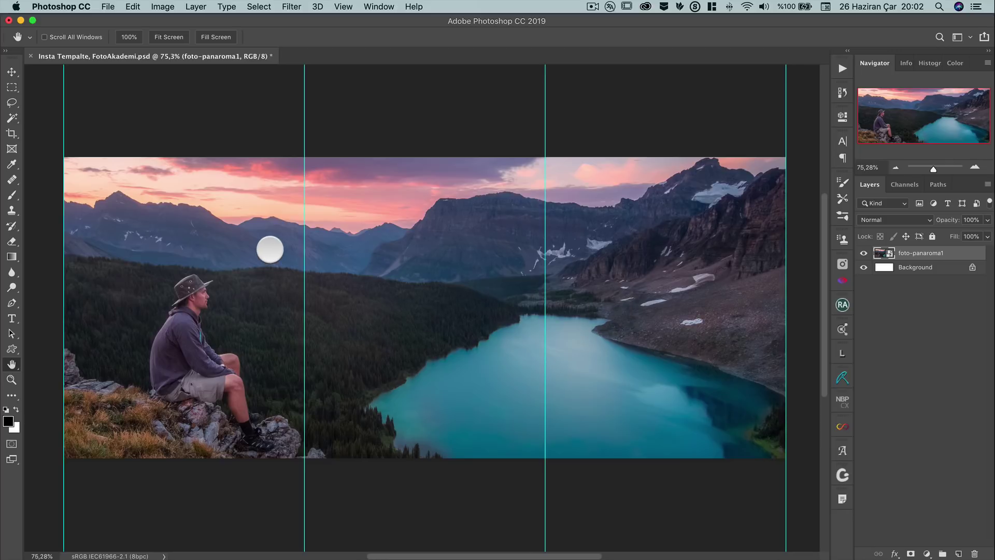
pyautogui.click(419, 248)
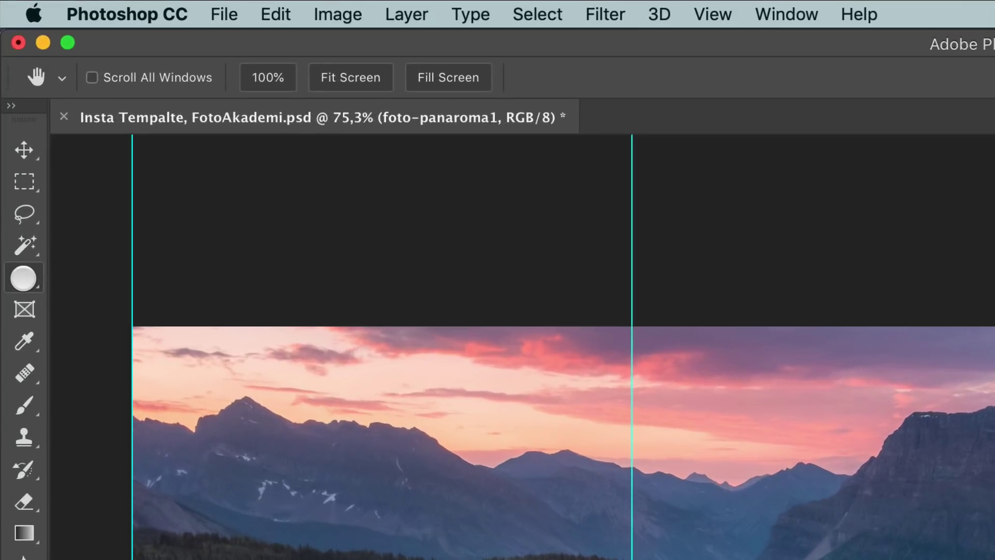
# - Select the Slice Tool and create slices from the guides
pyautogui.click(23, 278)
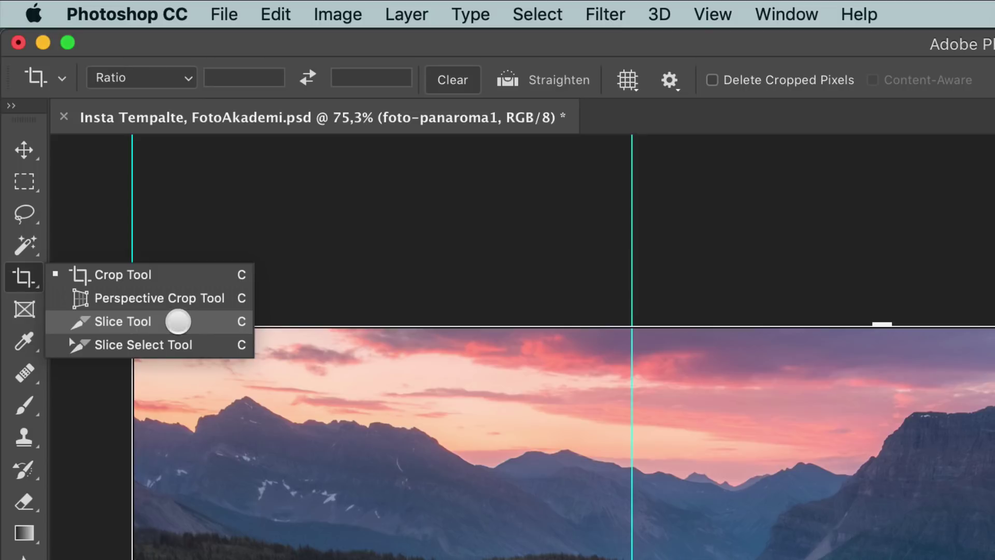
pyautogui.click(178, 322)
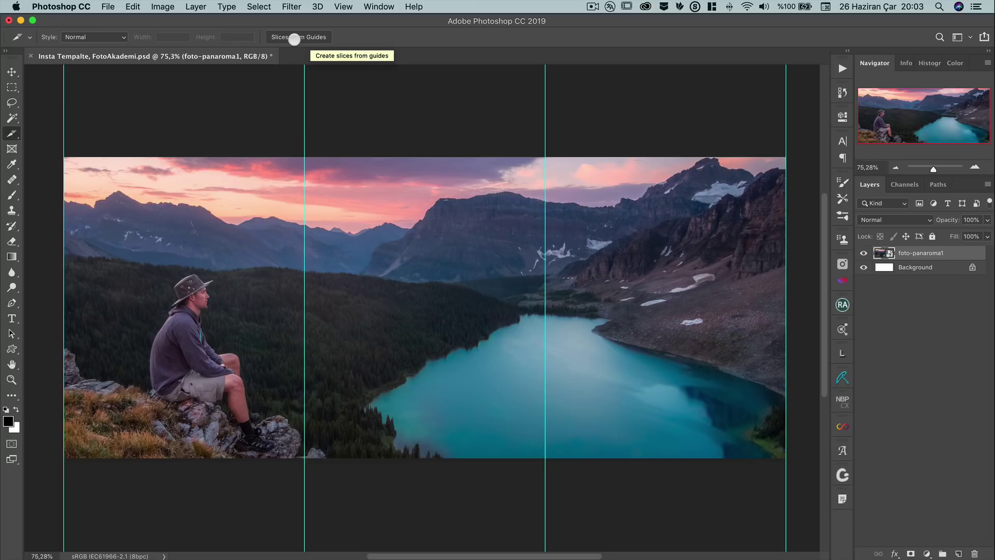
pyautogui.click(294, 39)
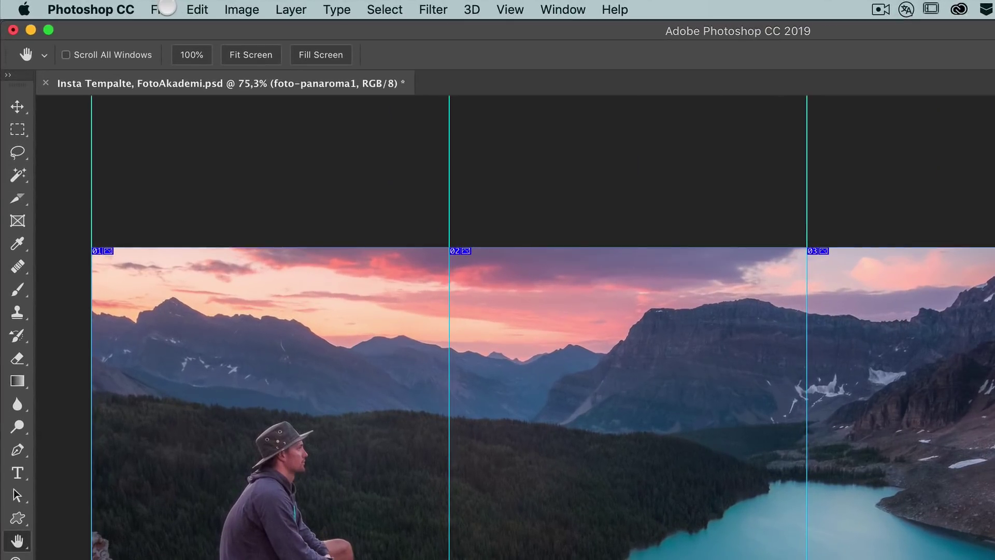
pyautogui.click(110, 7)
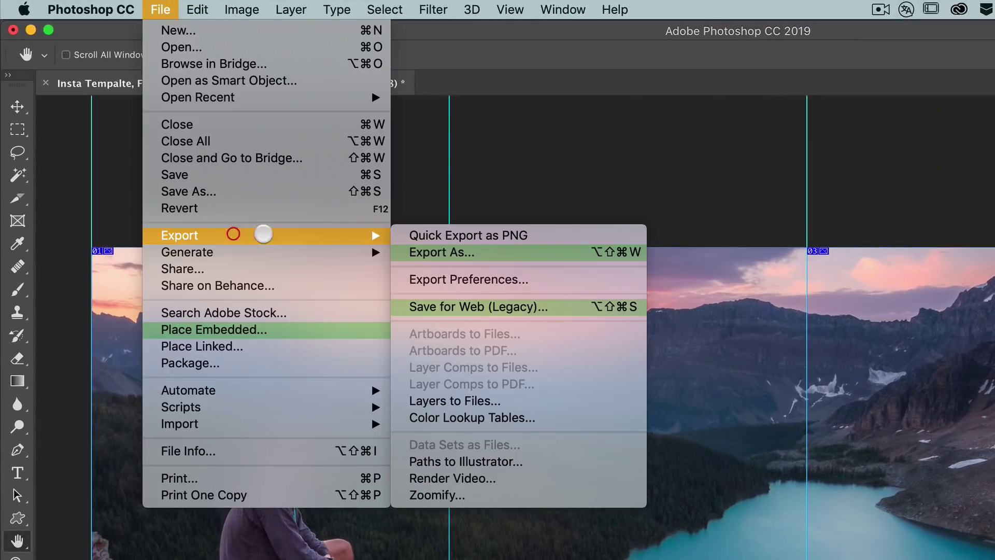
pyautogui.moveTo(179, 234)
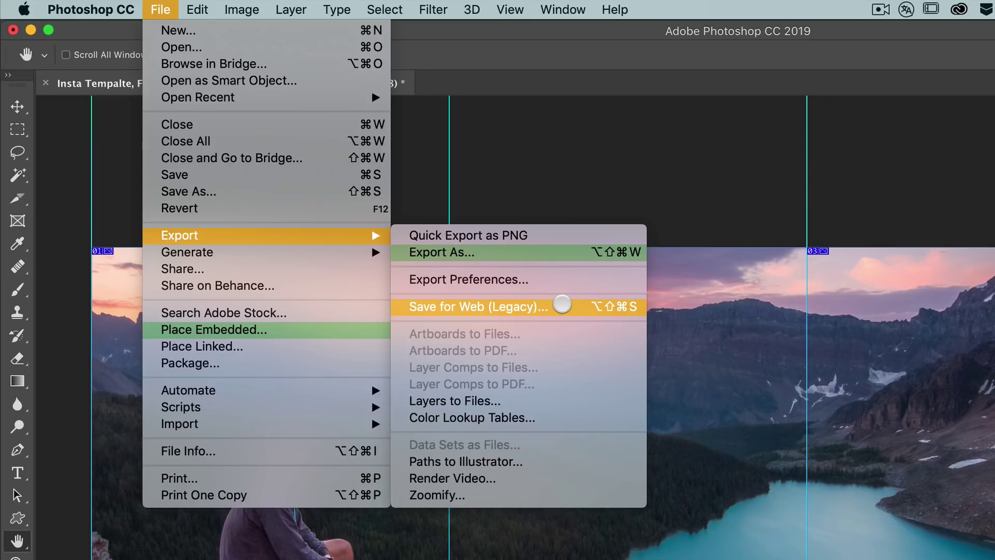
# - Set Save for Web (Legacy) export to JPEG at Maximum quality
pyautogui.click(563, 304)
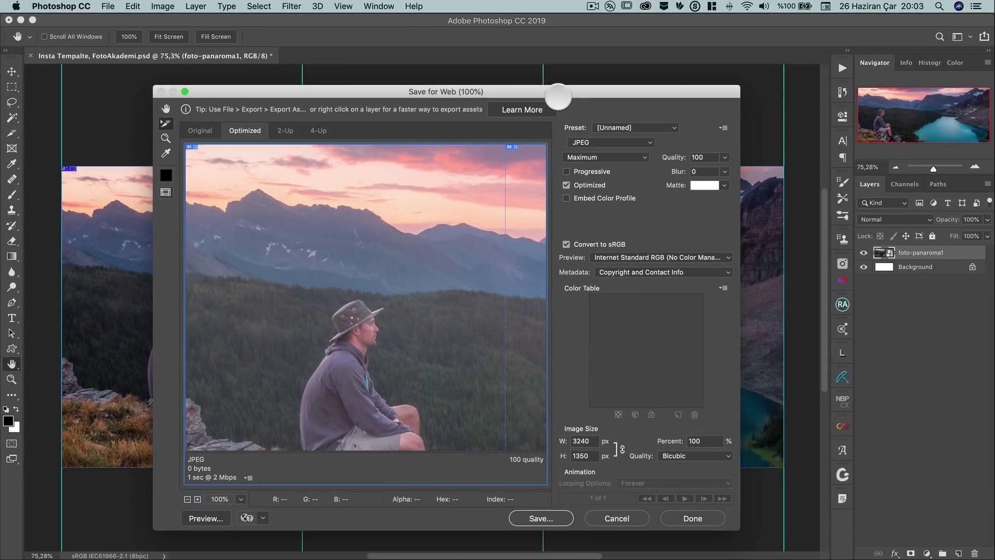
pyautogui.click(605, 137)
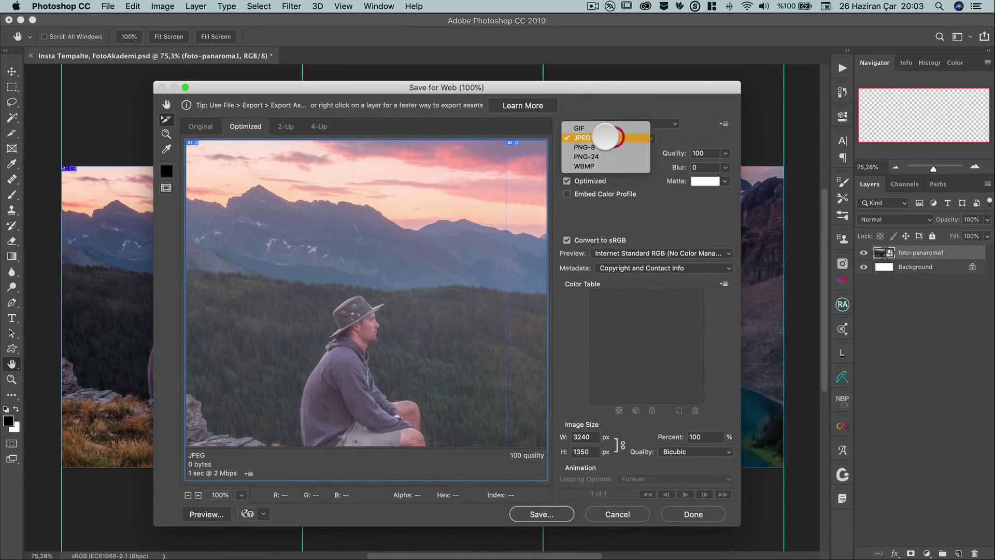
pyautogui.click(648, 140)
pyautogui.click(590, 138)
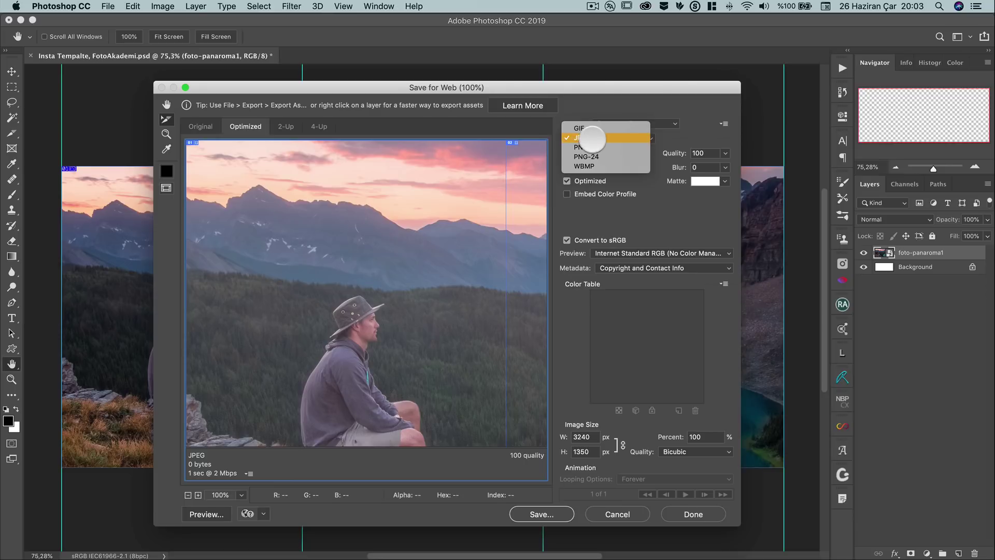
pyautogui.click(591, 139)
pyautogui.click(627, 153)
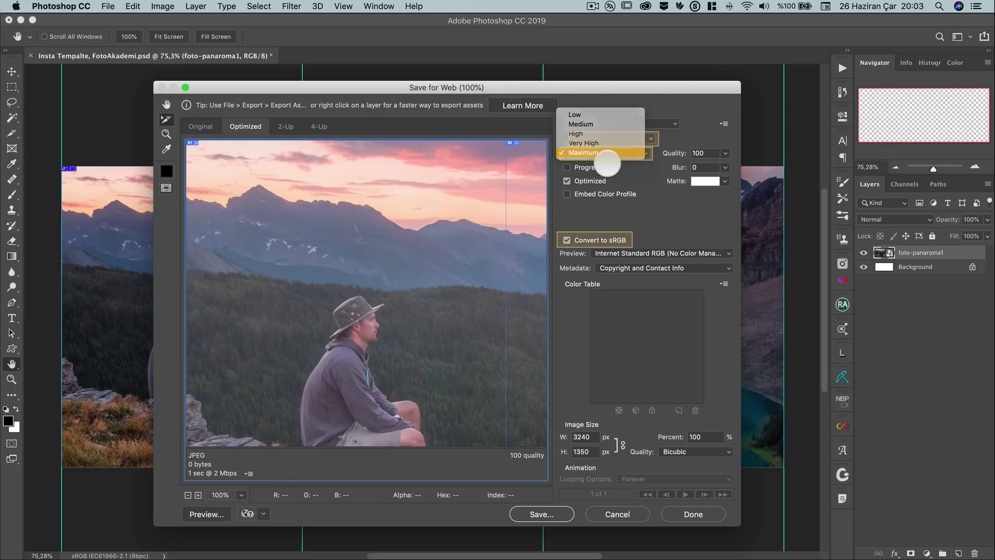
pyautogui.click(607, 160)
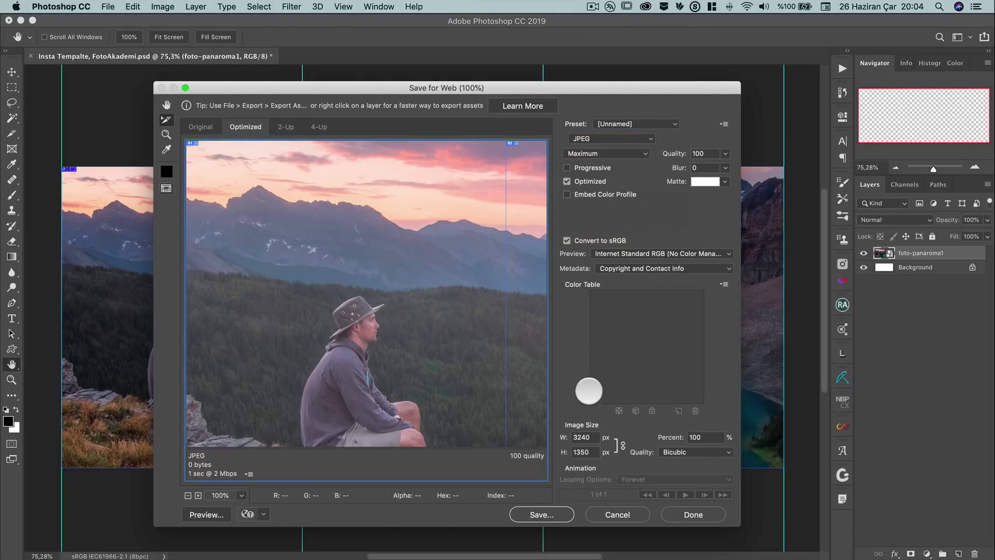
pyautogui.click(559, 509)
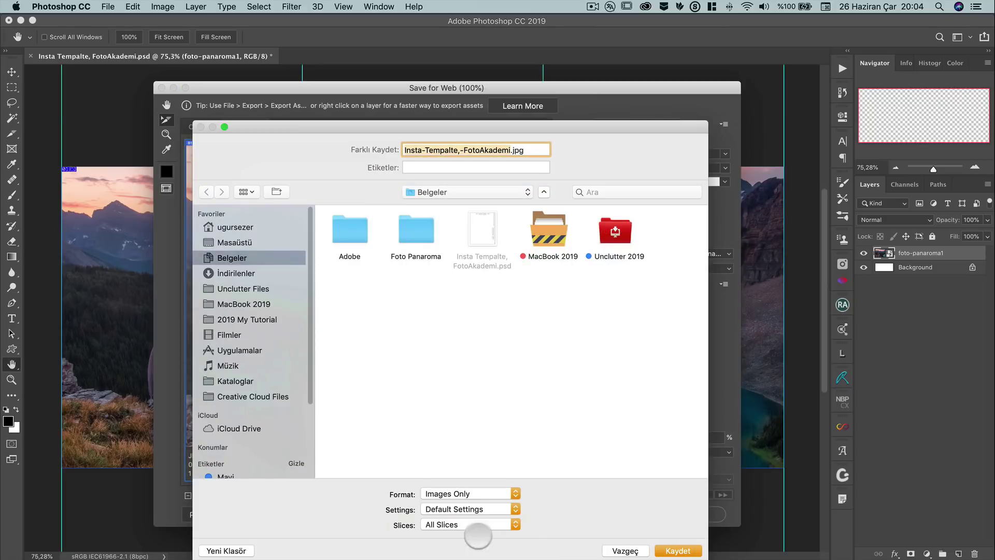
# - Save All Slices as JPEGs into Belgeler and view that folder in Finder
pyautogui.click(400, 525)
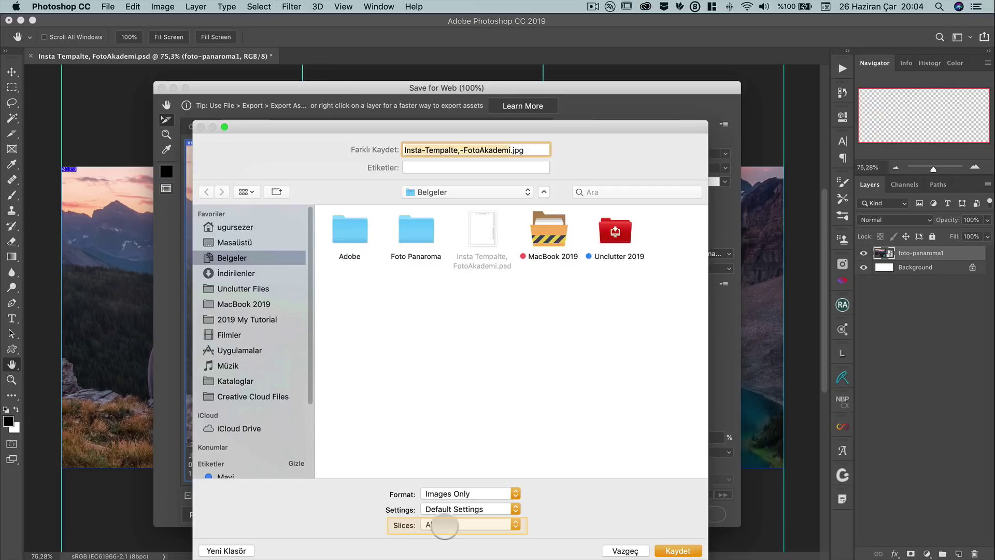
pyautogui.click(446, 524)
pyautogui.click(456, 524)
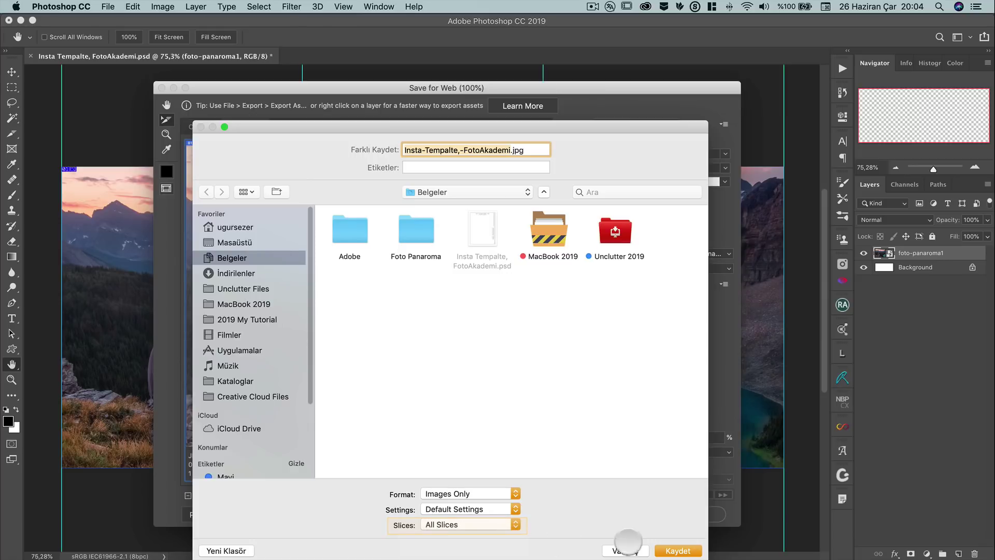
pyautogui.click(671, 550)
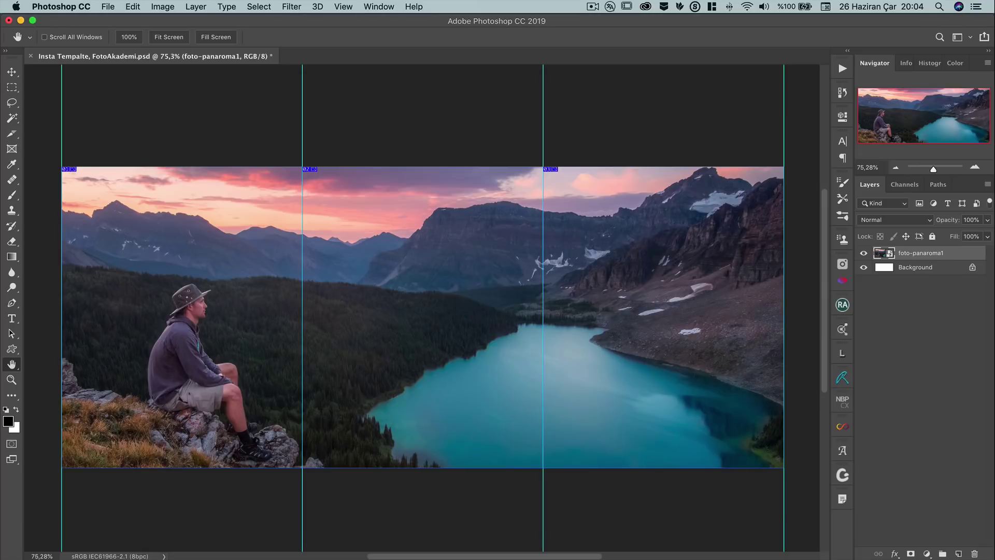
pyautogui.press('super+alt+space')
pyautogui.click(155, 245)
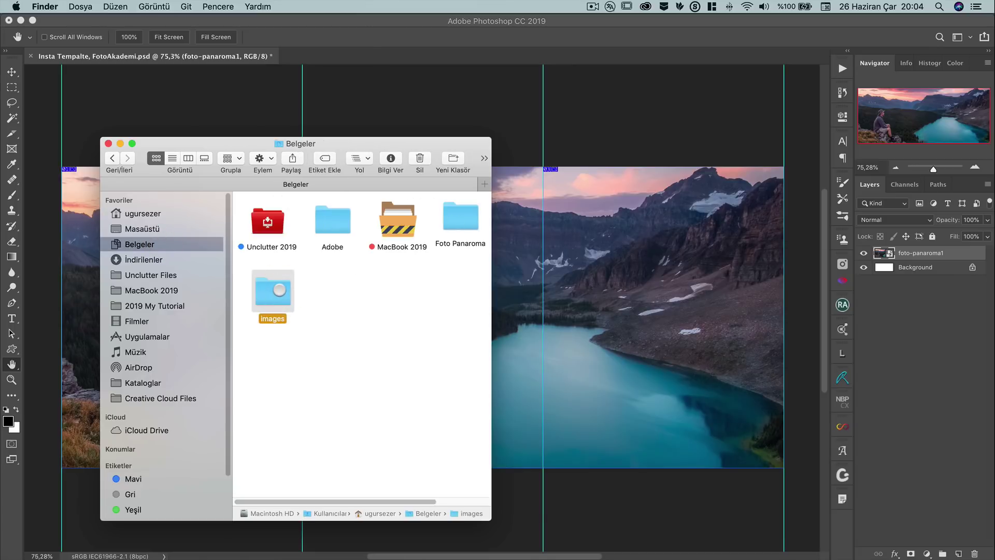
# - Quick Look through the three exported slice JPEGs in the images folder, then close Finder
pyautogui.doubleClick(273, 286)
pyautogui.moveTo(395, 280); pyautogui.dragTo(243, 214)
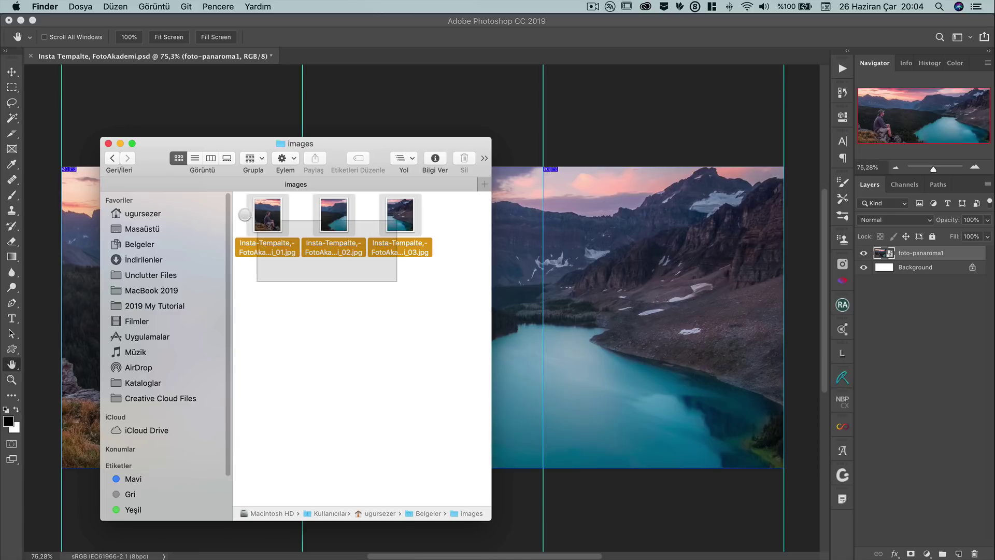
pyautogui.press('space')
pyautogui.press('Right')
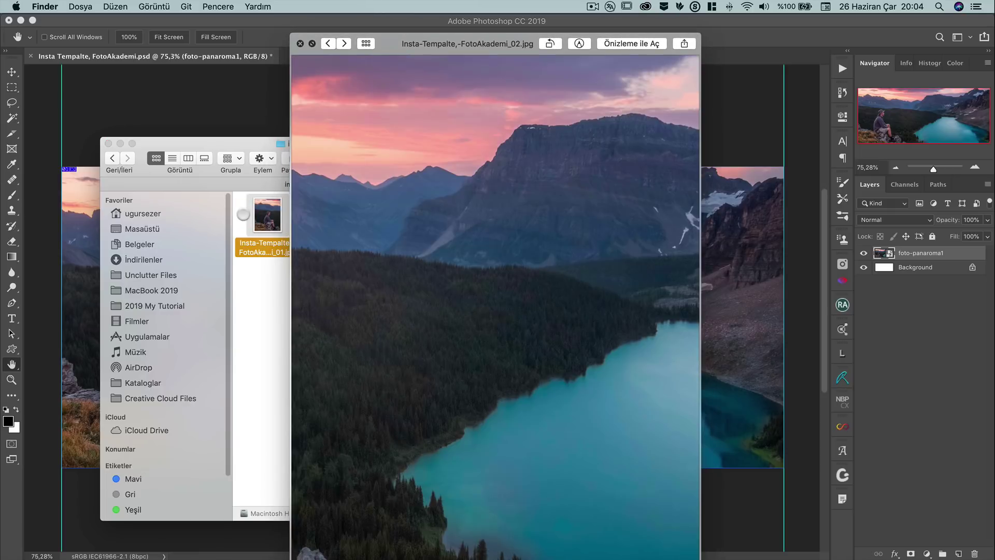
pyautogui.press('Right')
pyautogui.press('Left')
pyautogui.press('Left')
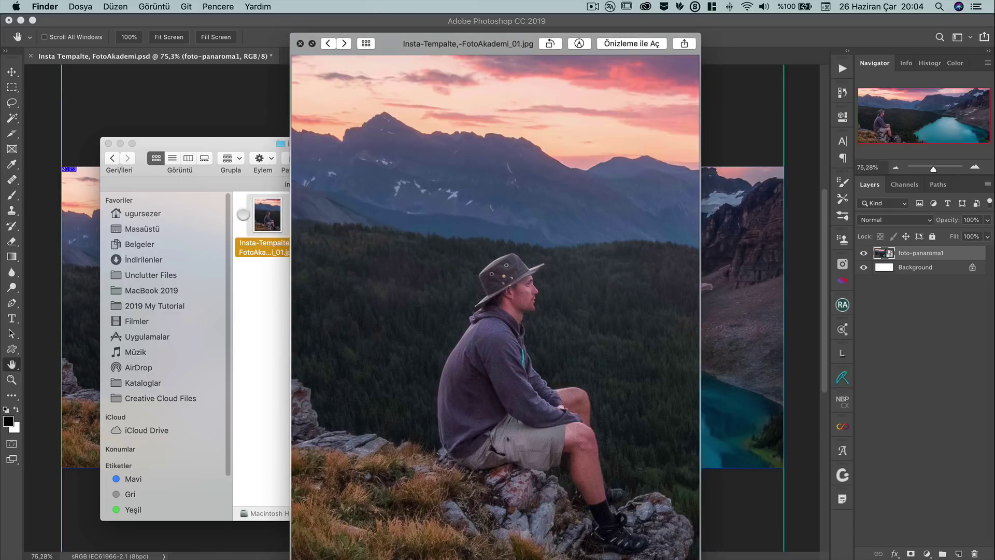
pyautogui.press('Right')
pyautogui.press('Right')
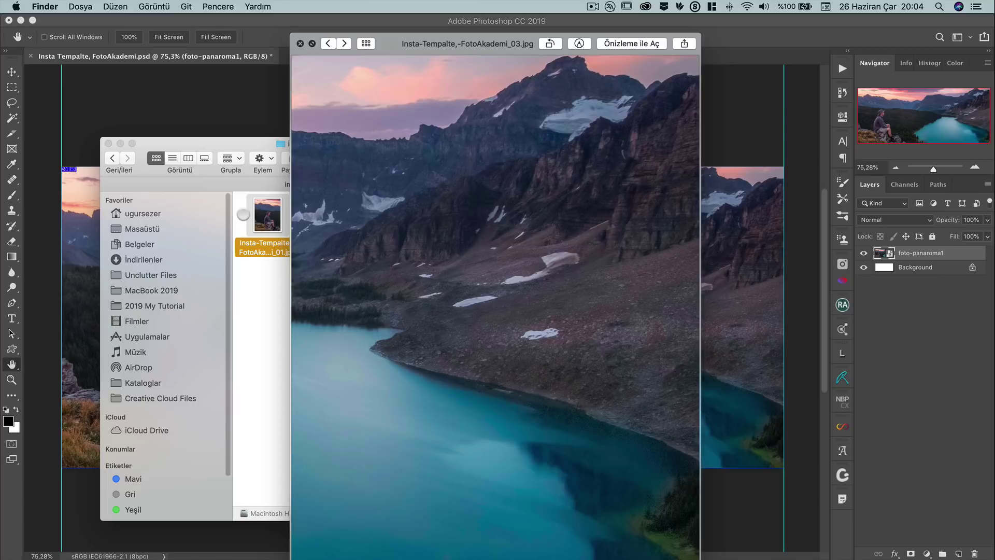
pyautogui.press('Left')
pyautogui.press('Left')
pyautogui.press('Right')
pyautogui.click(297, 40)
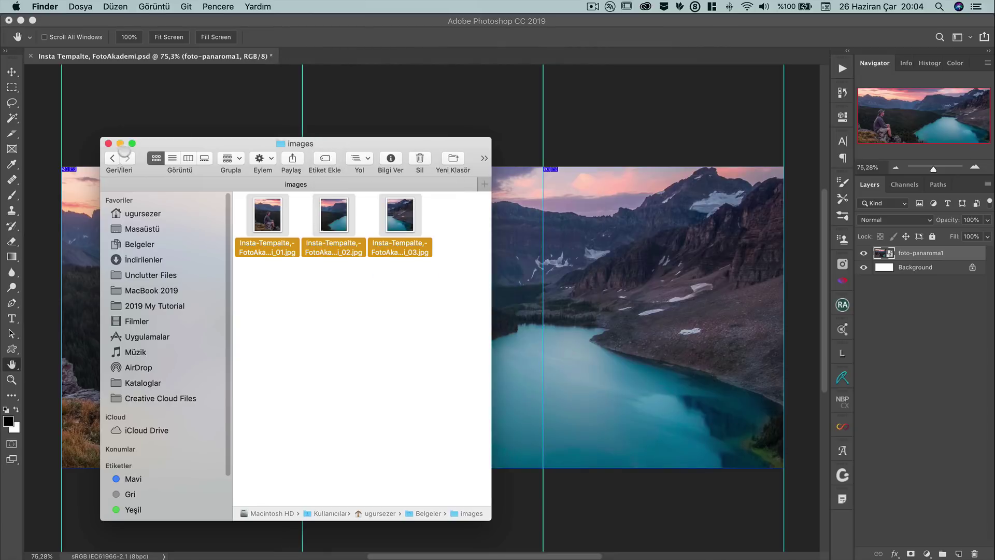
pyautogui.click(107, 142)
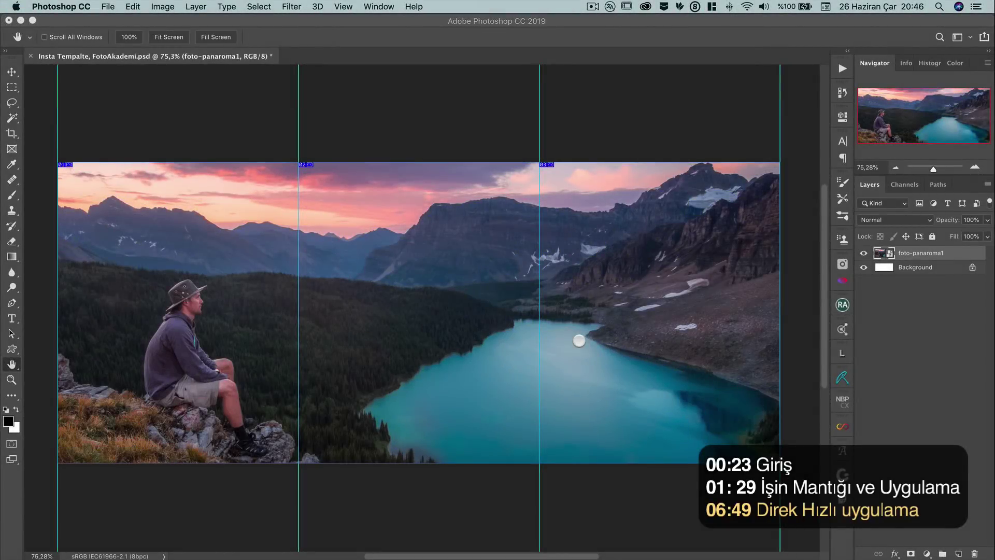
pyautogui.click(579, 340)
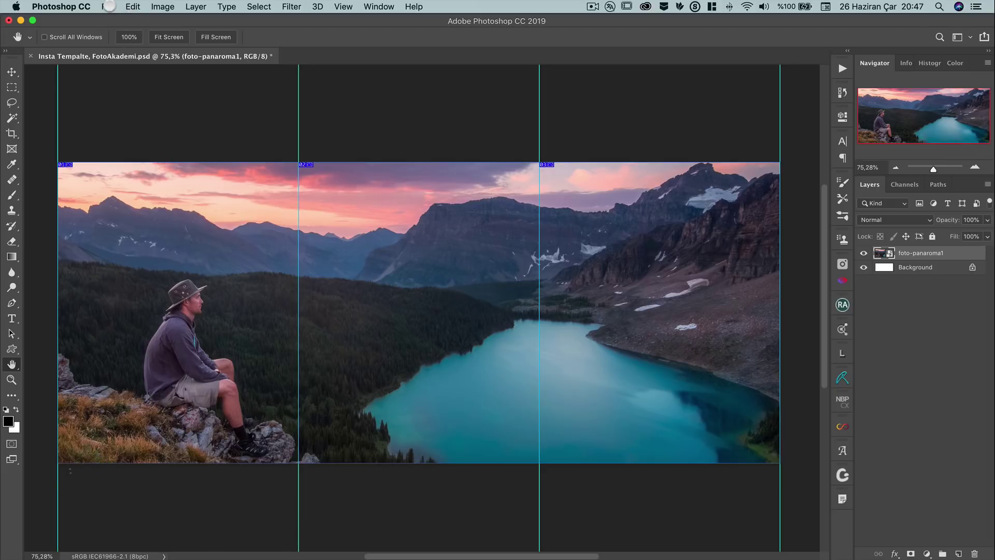
pyautogui.click(108, 6)
# - Open Panaroma Dörtlü, Foto Akademi.psd and browse Finder to Belgeler > Foto Panaroma
pyautogui.click(131, 32)
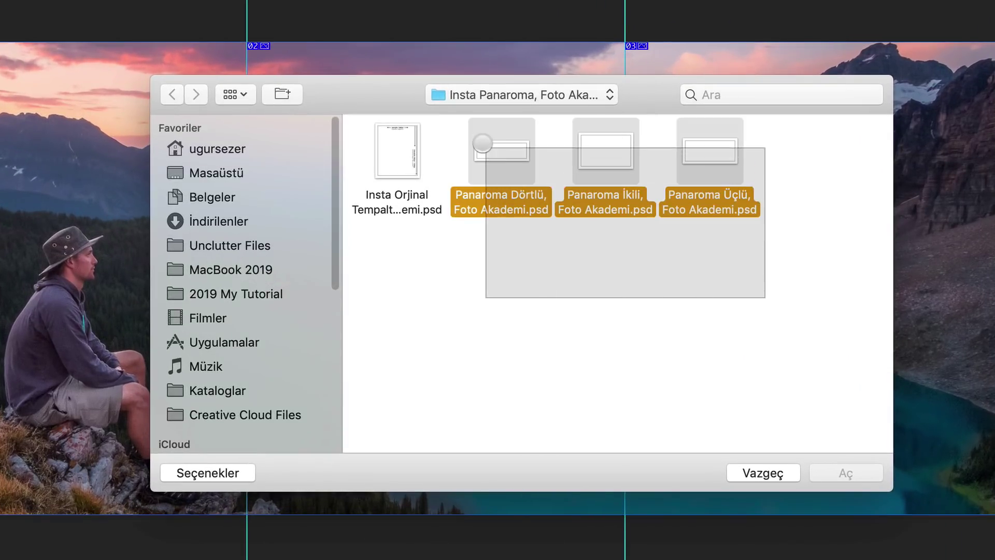
pyautogui.moveTo(600, 212); pyautogui.dragTo(585, 213)
pyautogui.click(563, 229)
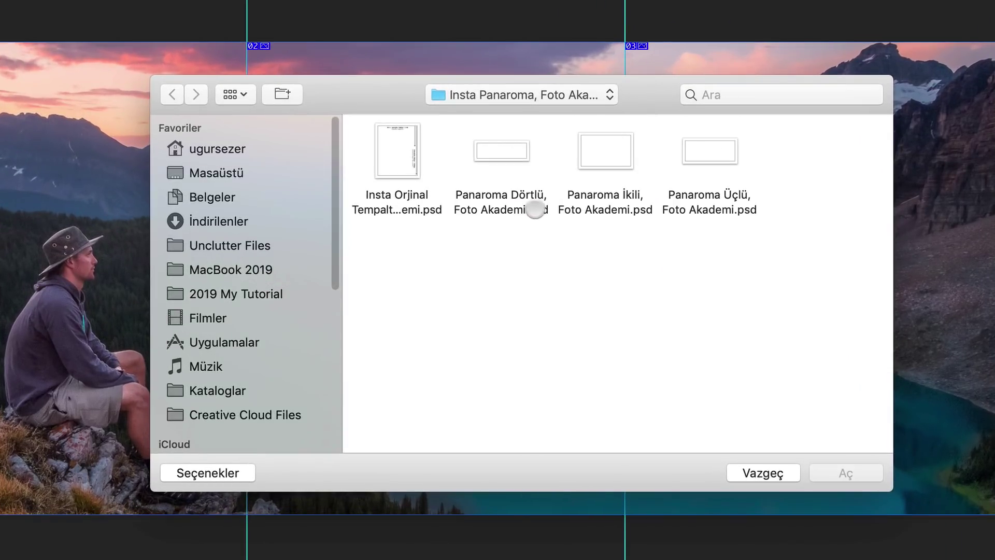
pyautogui.click(502, 155)
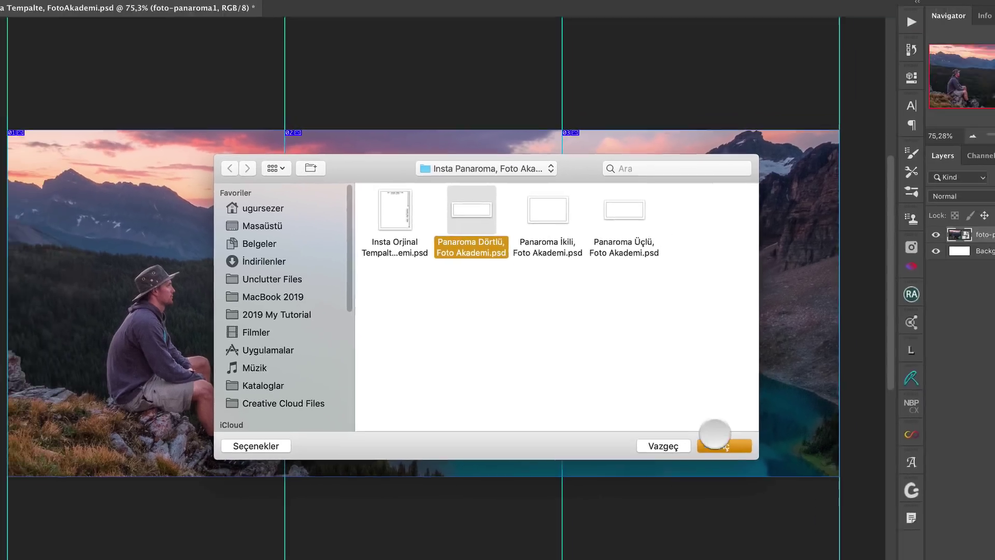
pyautogui.click(836, 468)
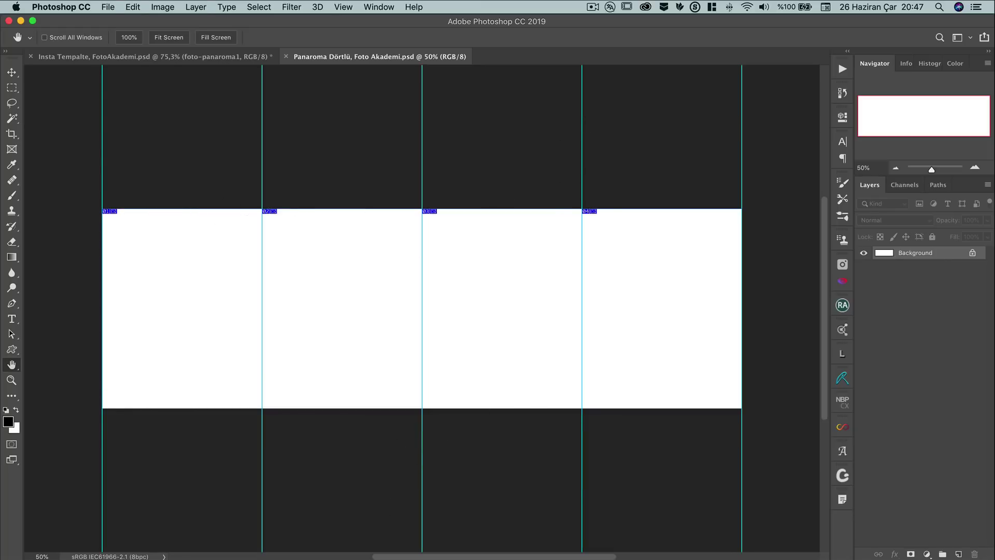
pyautogui.click(140, 244)
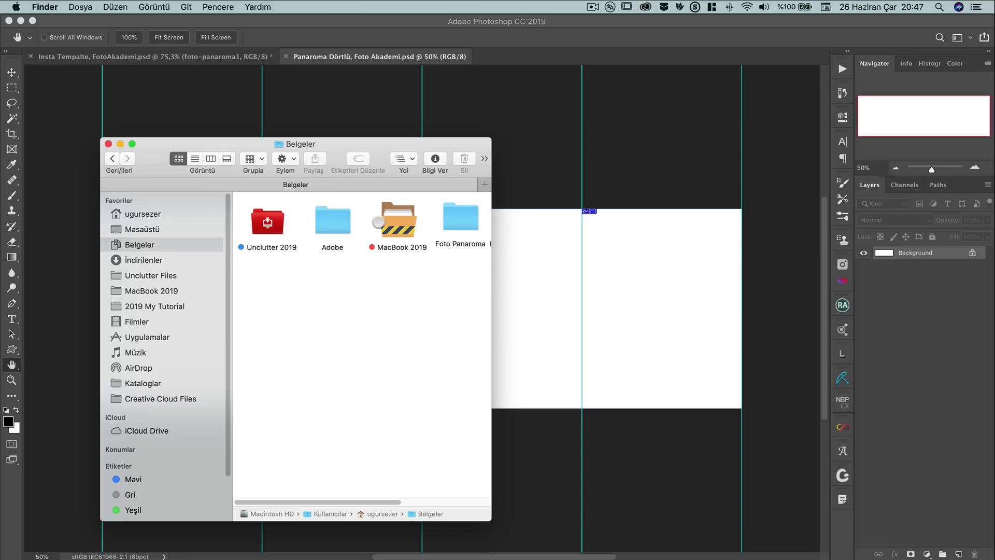
pyautogui.doubleClick(462, 220)
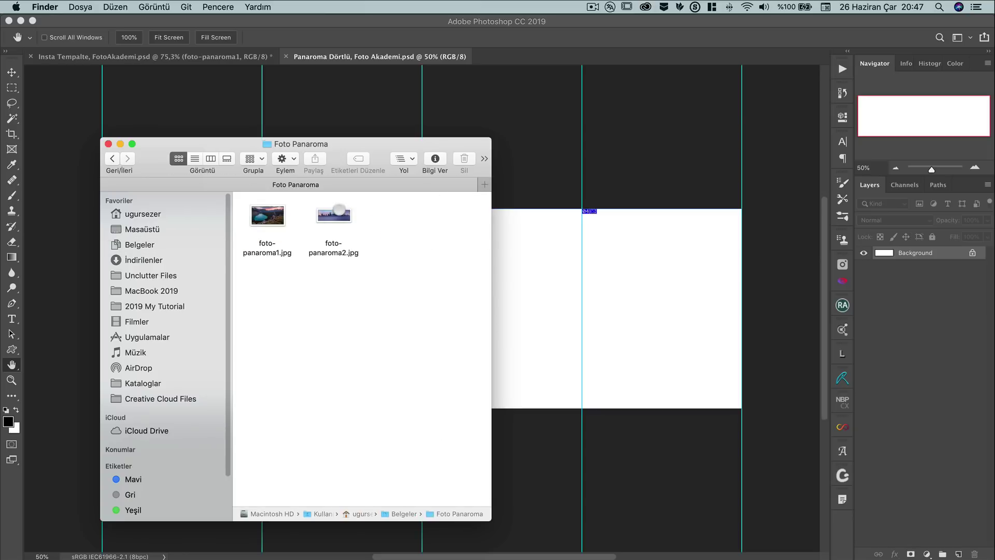
# - Place foto-panaroma2.jpg, widen it to the outer guides, nudge it up and commit
pyautogui.moveTo(339, 209); pyautogui.dragTo(595, 277)
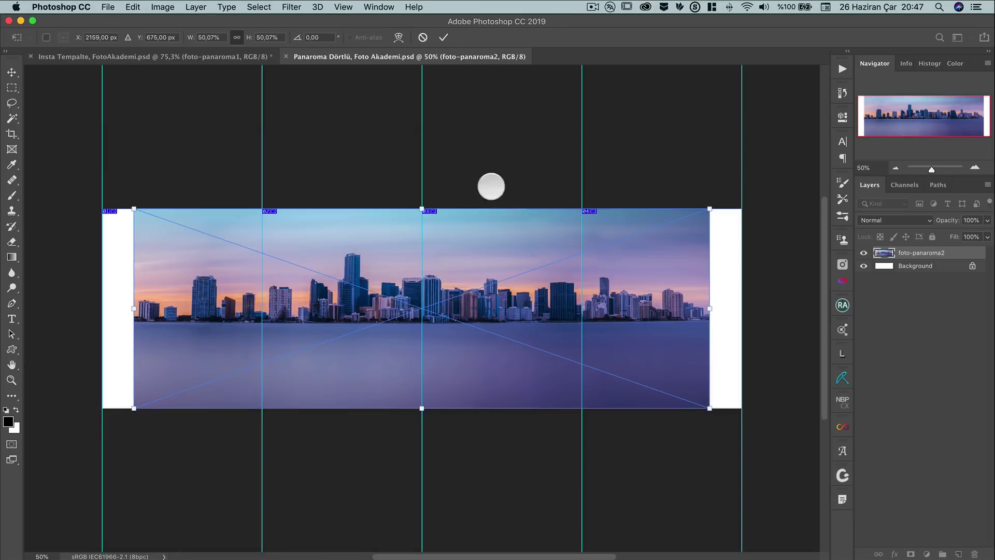
pyautogui.moveTo(134, 308); pyautogui.dragTo(102, 308)
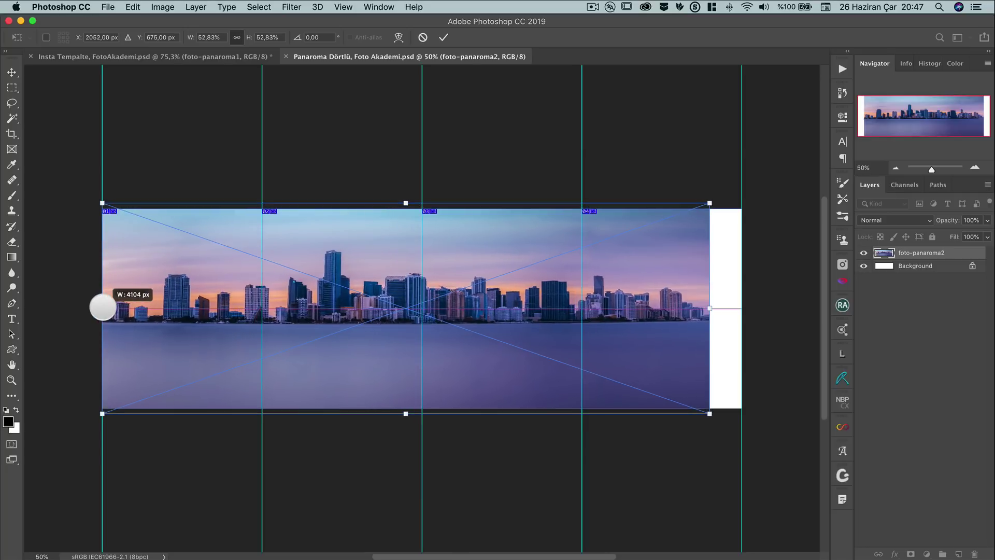
pyautogui.moveTo(710, 307); pyautogui.dragTo(739, 308)
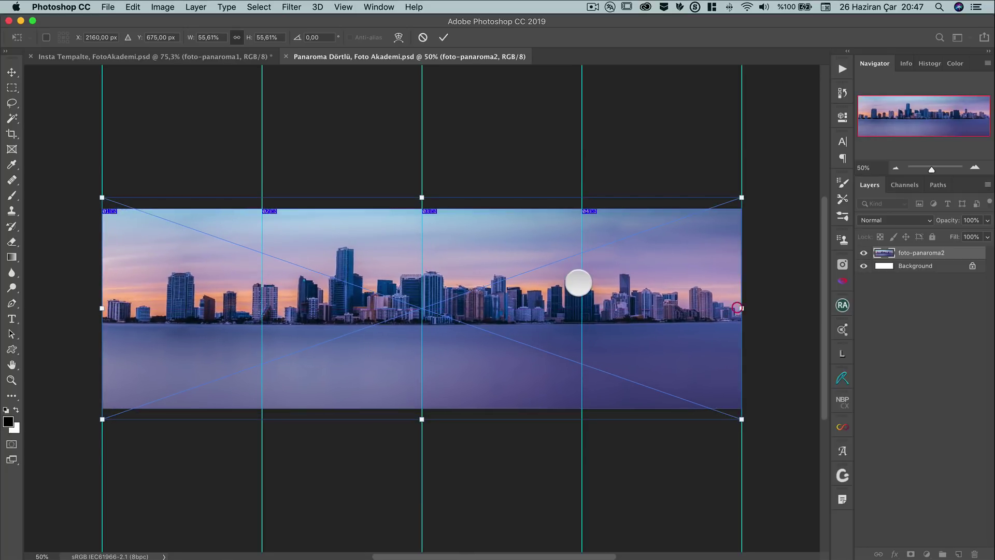
pyautogui.moveTo(578, 282); pyautogui.dragTo(578, 270)
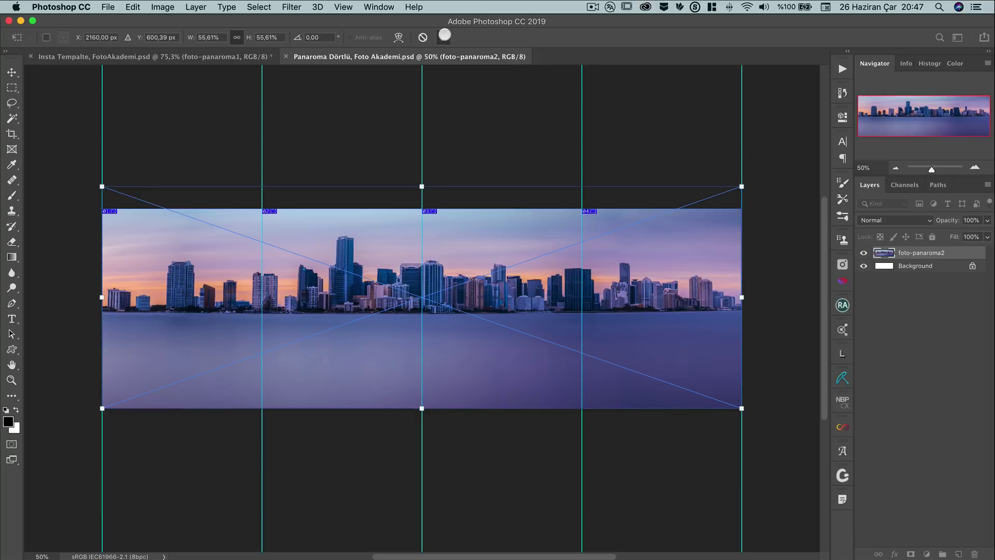
pyautogui.click(444, 36)
pyautogui.press('h')
pyautogui.moveTo(493, 235); pyautogui.dragTo(530, 251)
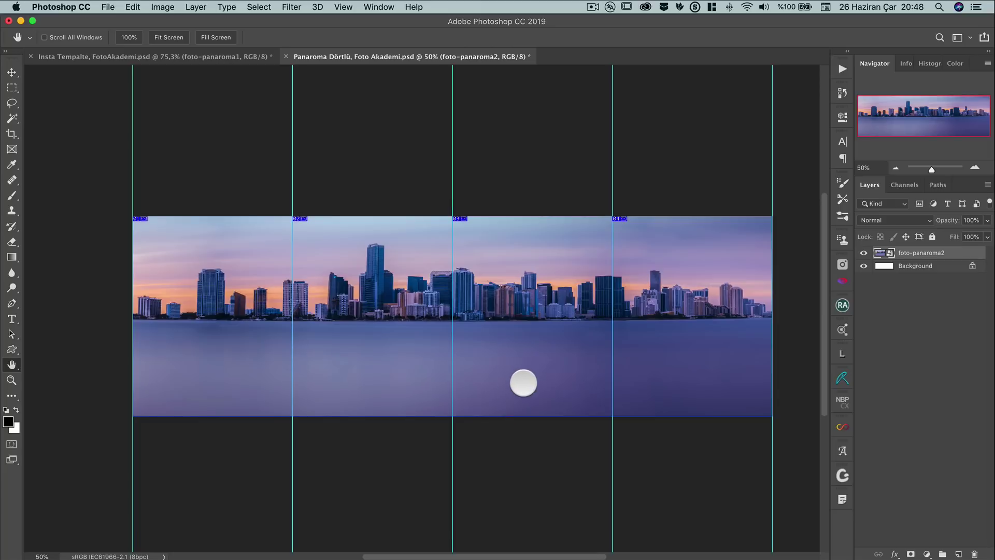
# - Crop the bottom of the skyline canvas up to a height of 943 px
pyautogui.hscroll(2, 524, 360)
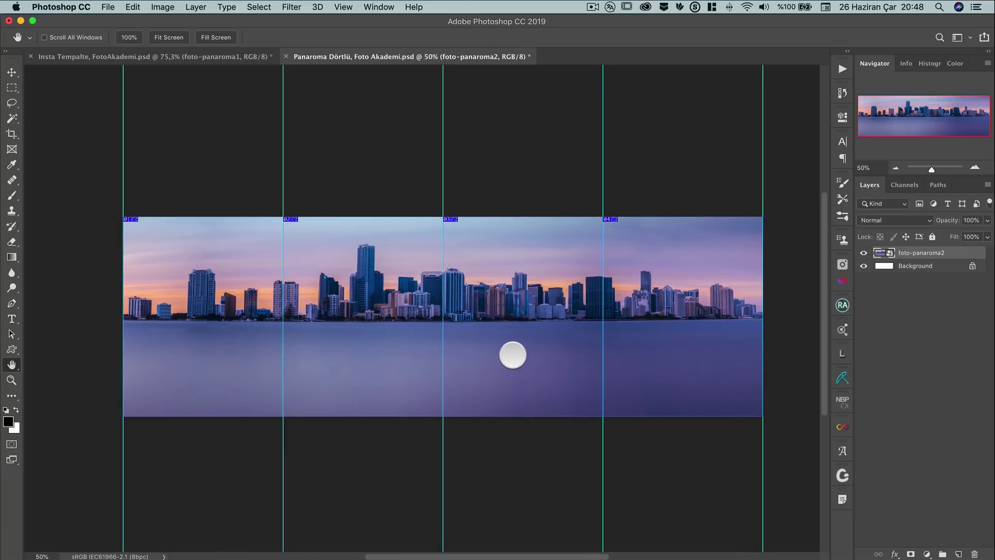
pyautogui.press('c')
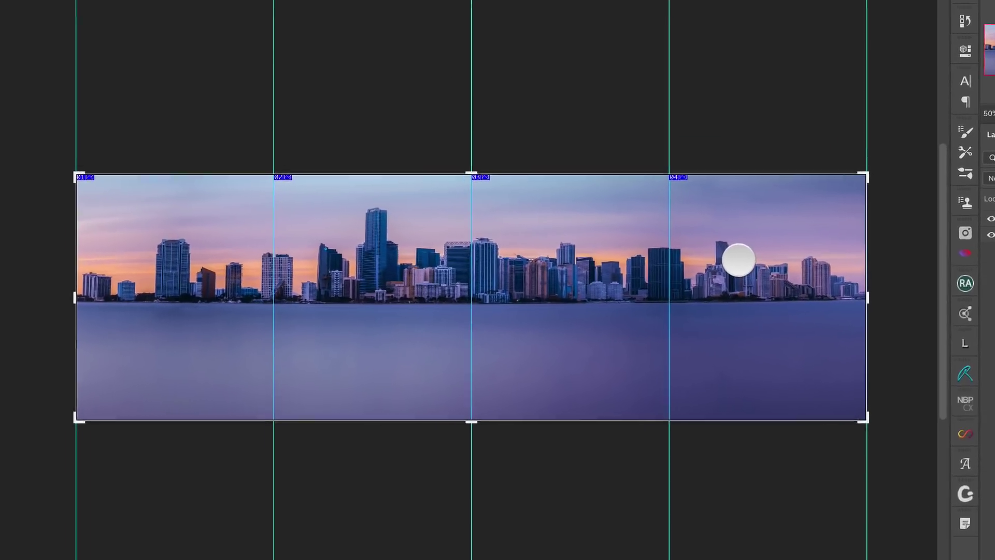
pyautogui.moveTo(488, 422)
pyautogui.mouseDown()
pyautogui.moveTo(491, 337)
pyautogui.moveTo(488, 428)
pyautogui.moveTo(493, 402)
pyautogui.mouseUp()
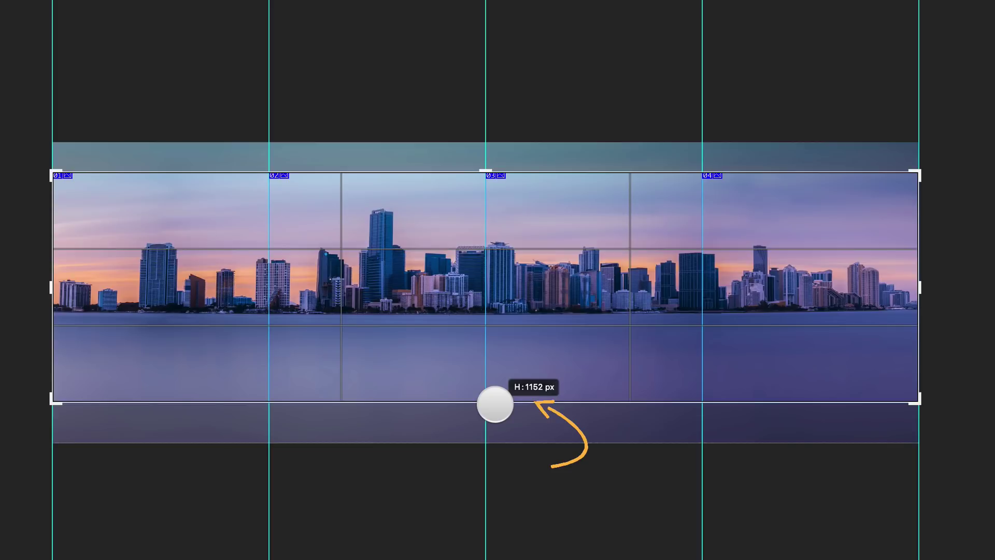
pyautogui.moveTo(495, 404); pyautogui.dragTo(499, 382)
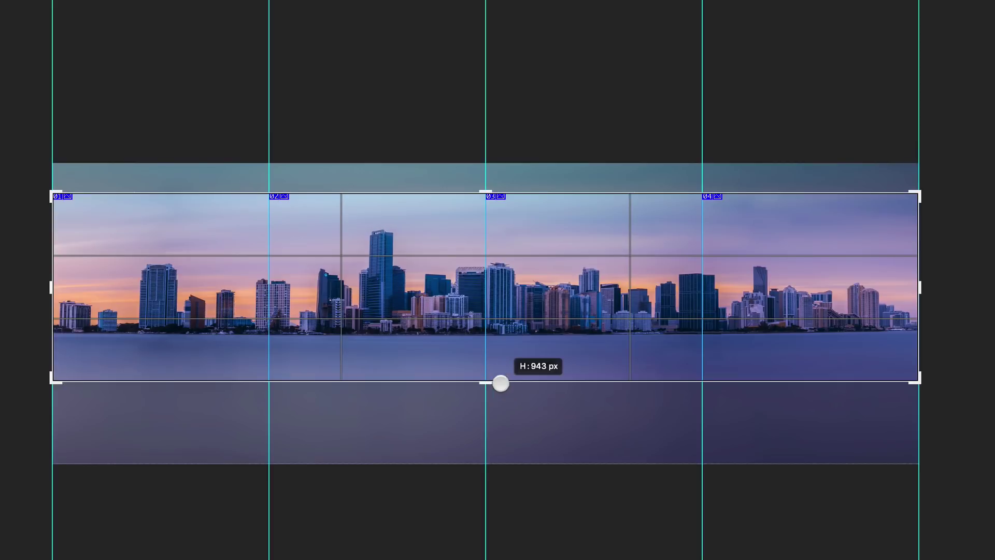
pyautogui.doubleClick(568, 233)
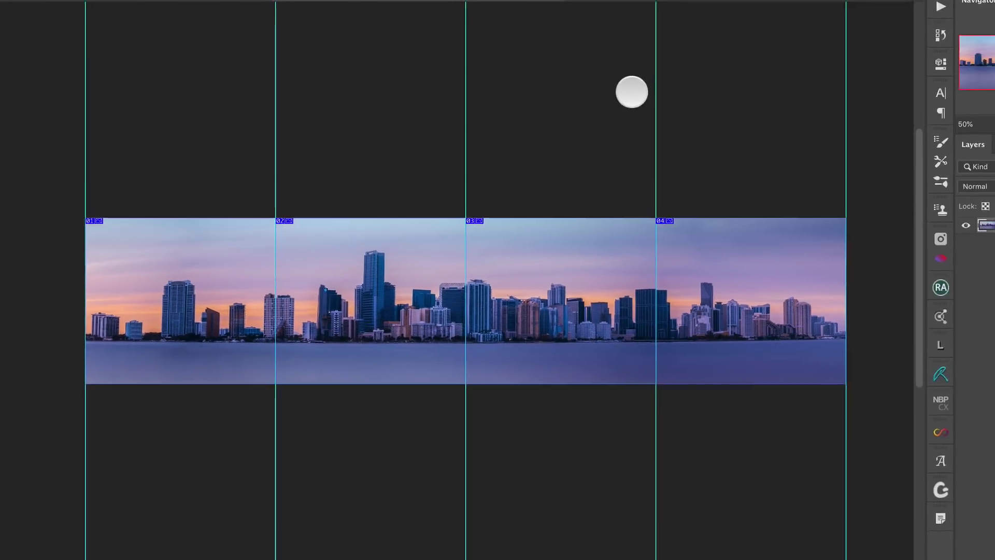
pyautogui.press('h')
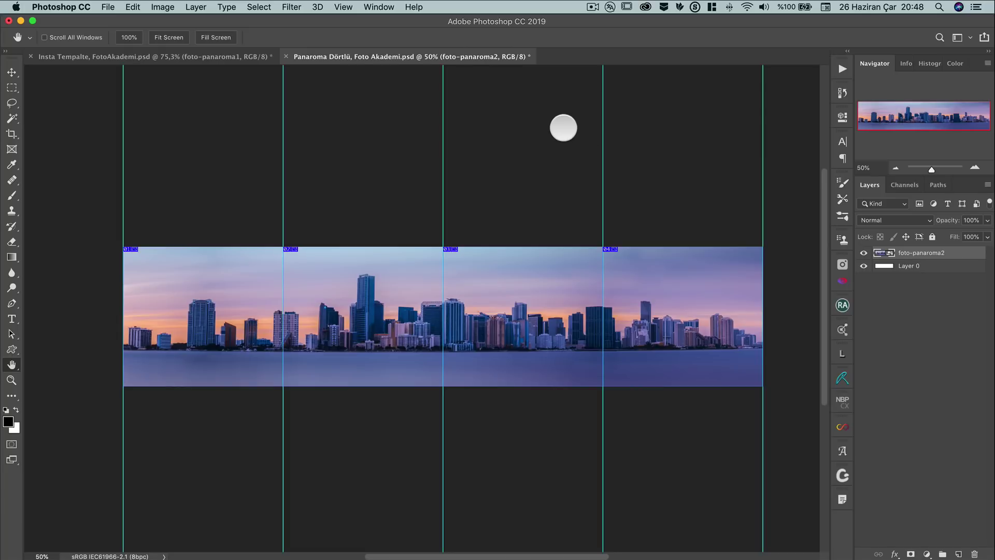
# - Set Save for Web (Legacy) to JPEG Maximum, quality 100, and proceed to saving
pyautogui.click(107, 7)
pyautogui.moveTo(121, 159)
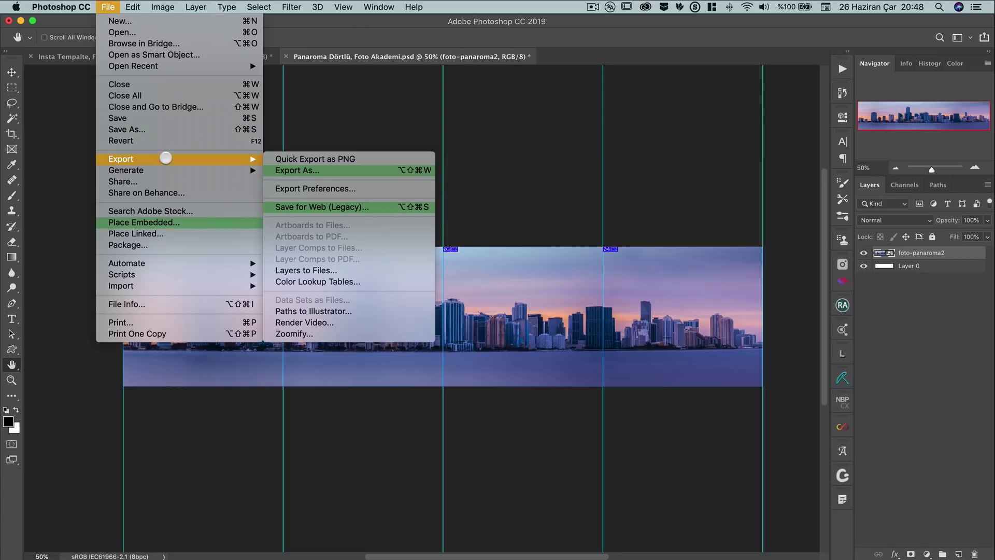
pyautogui.click(318, 204)
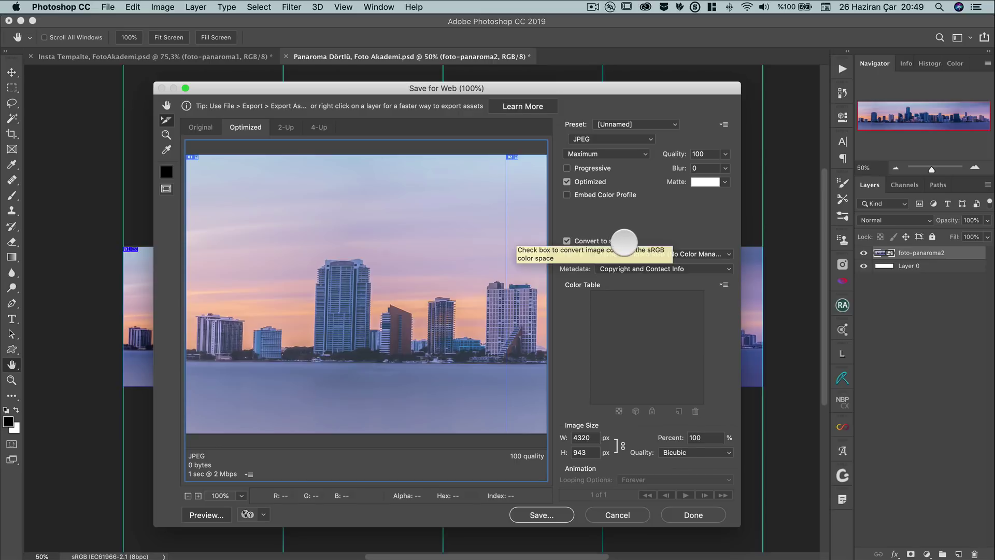
pyautogui.click(552, 513)
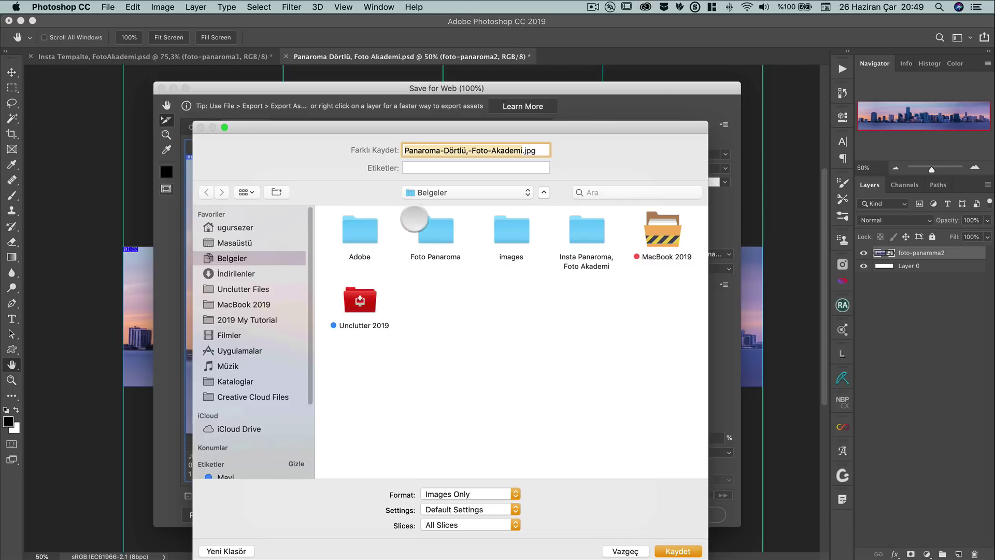
# - Create a 'panorama 4lü' folder in Belgeler and save the skyline slices into it
pyautogui.rightClick(456, 296)
pyautogui.click(230, 549)
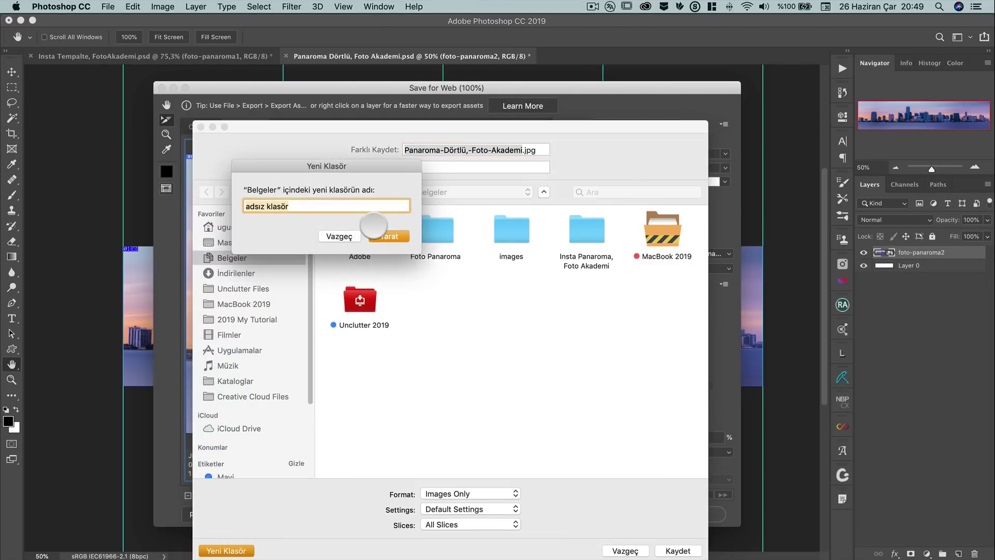
pyautogui.write('panorama 4lü')
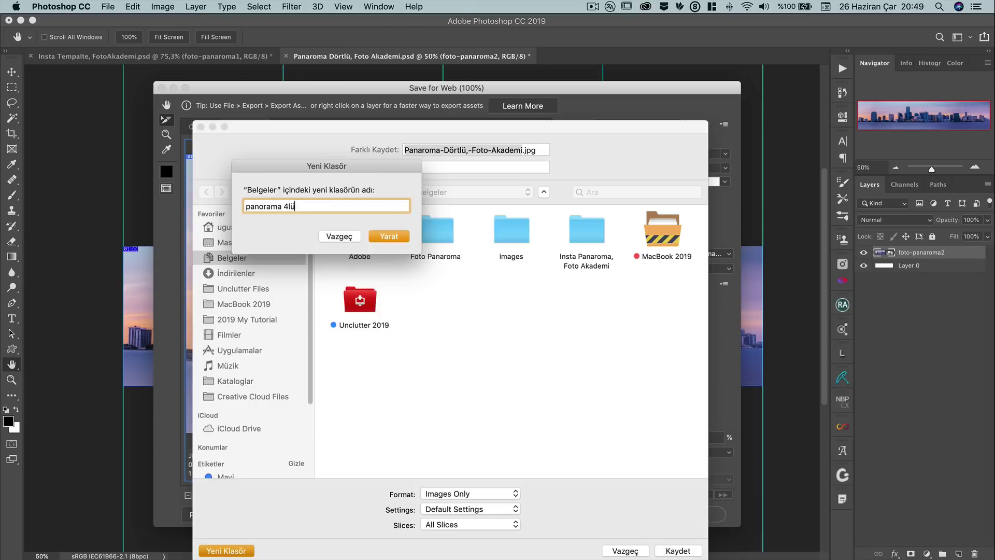
pyautogui.press('Return')
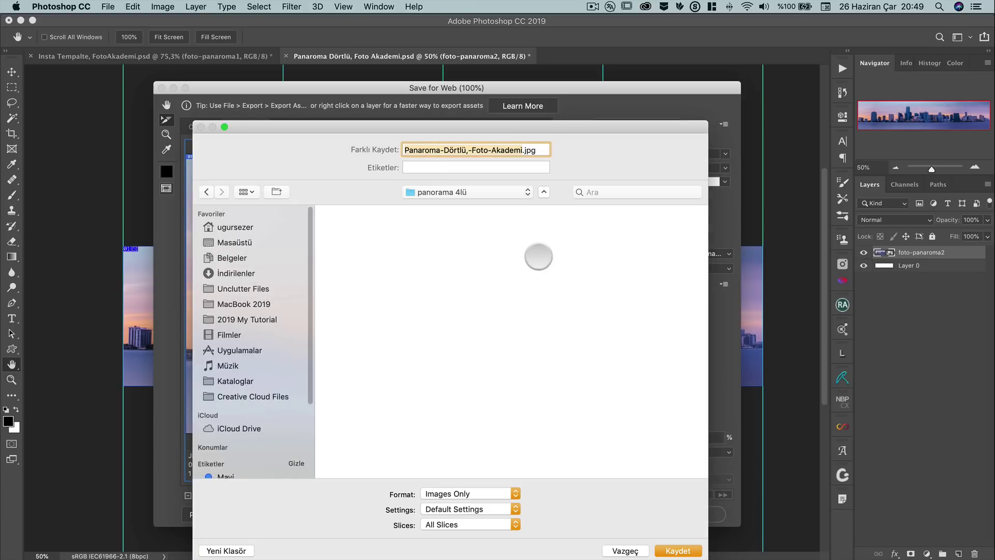
pyautogui.click(674, 549)
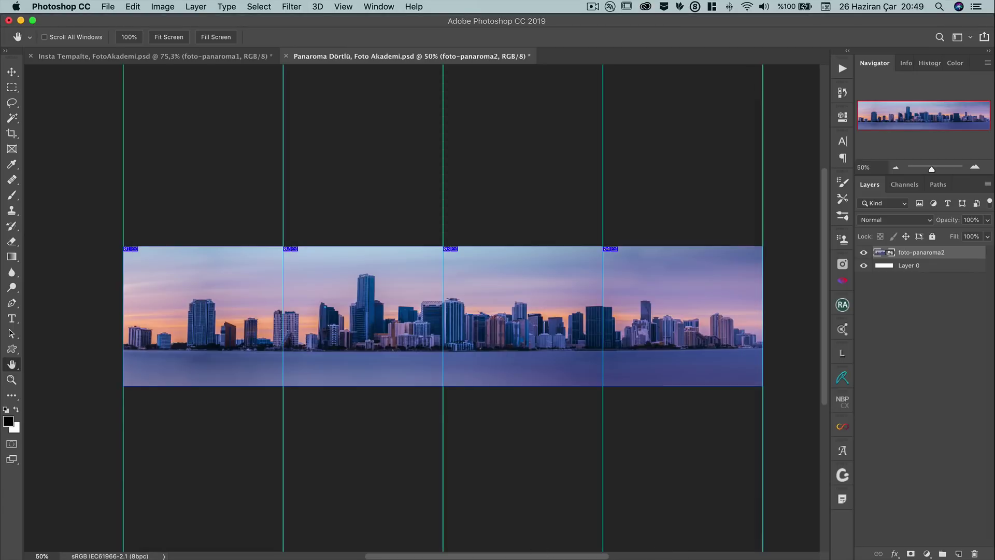
pyautogui.click(329, 248)
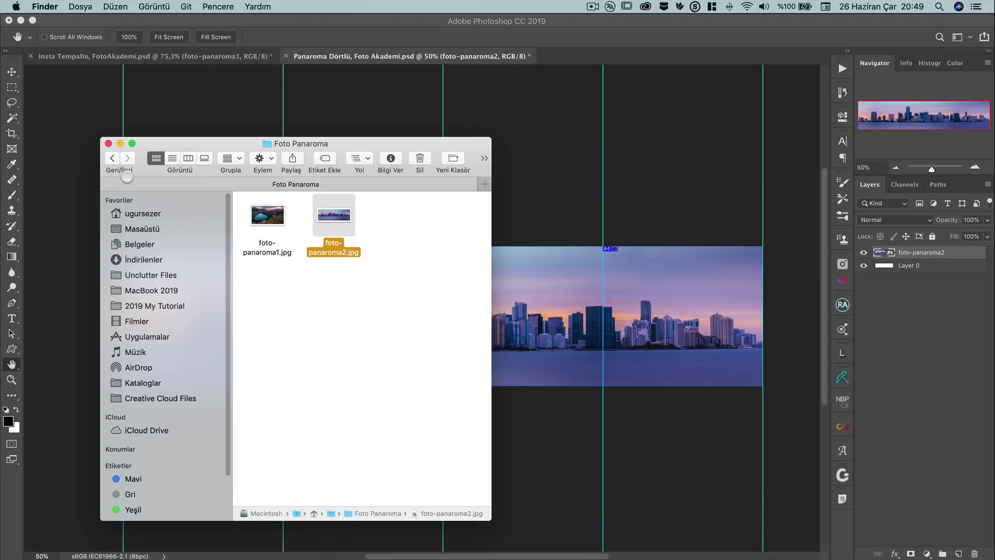
# - Navigate Finder to Belgeler > panorama 4lü > images
pyautogui.click(112, 158)
pyautogui.moveTo(492, 340); pyautogui.dragTo(737, 337)
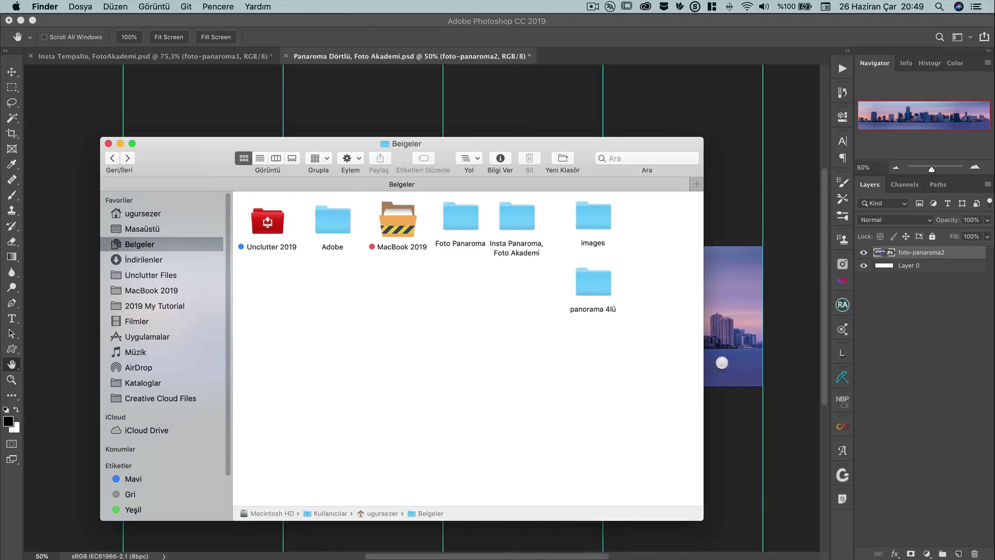
pyautogui.doubleClick(600, 277)
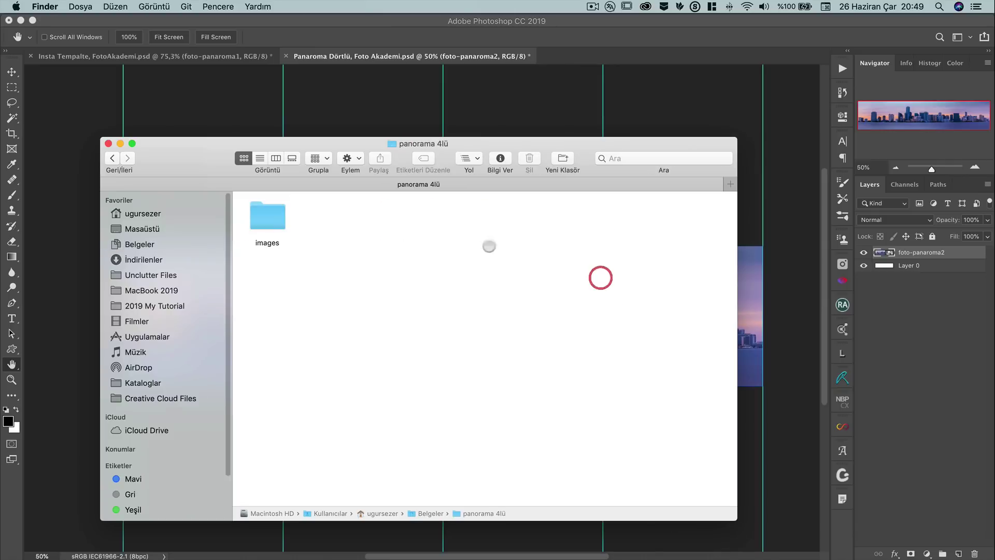
pyautogui.click(268, 213)
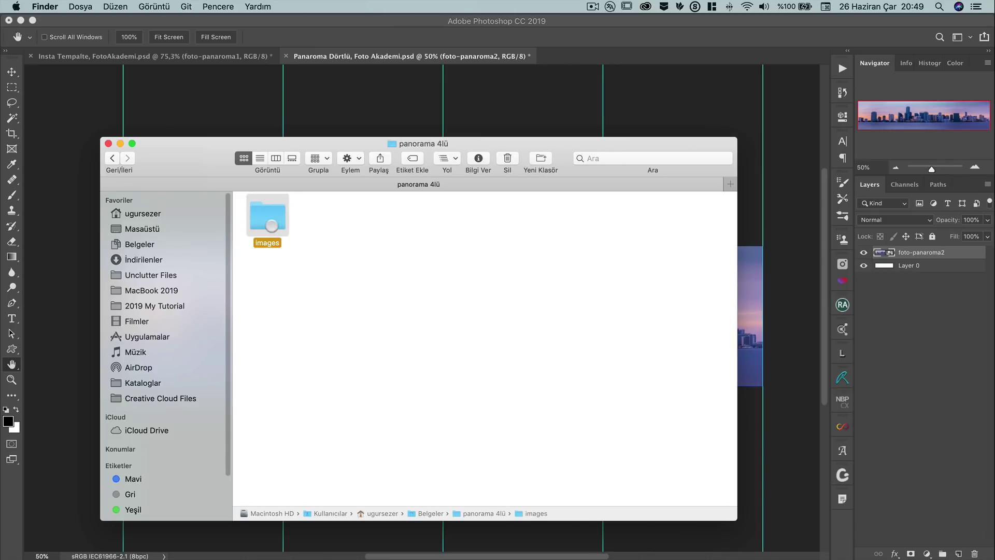
pyautogui.doubleClick(271, 209)
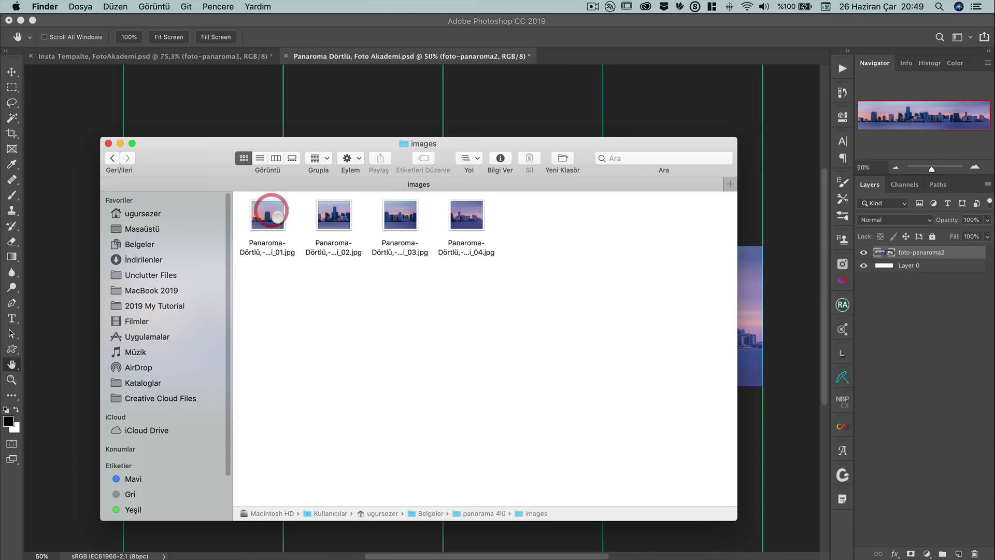
# - Quick Look through the four exported skyline slice JPEGs
pyautogui.moveTo(539, 325); pyautogui.dragTo(218, 198)
pyautogui.press('space')
pyautogui.press('Right')
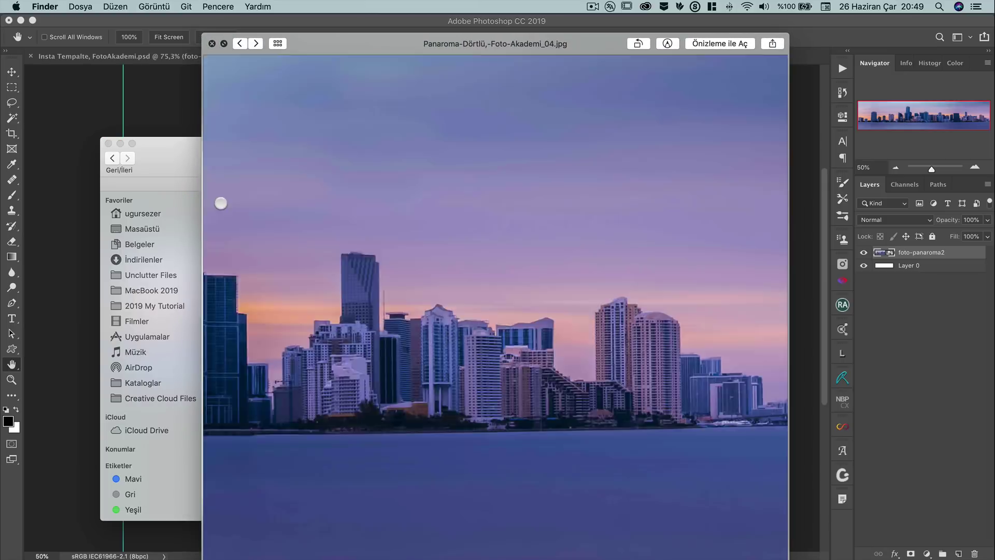
pyautogui.press('Left')
pyautogui.press('Right')
pyautogui.press('Right')
pyautogui.press('Right')
pyautogui.click(111, 143)
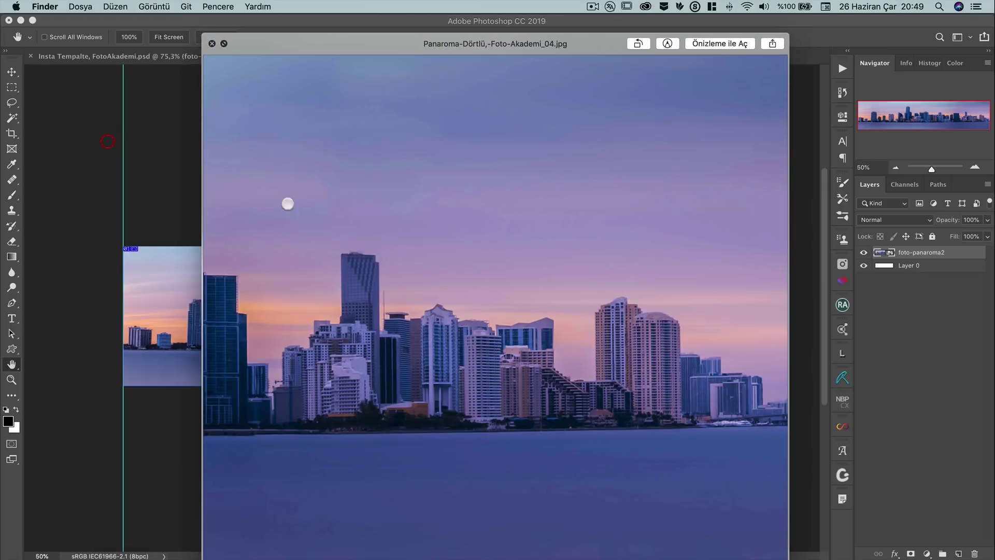
# - Close the Quick Look preview window
pyautogui.click(41, 153)
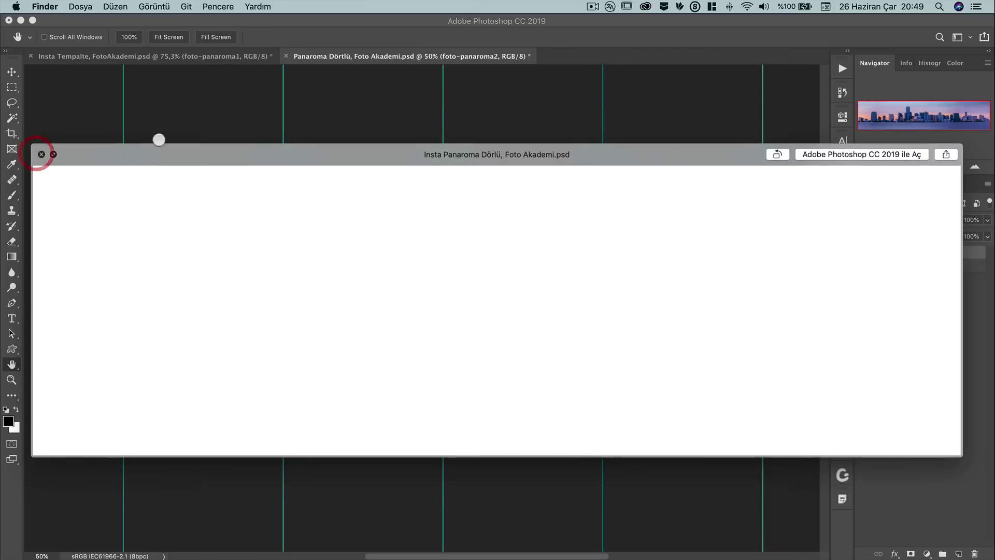